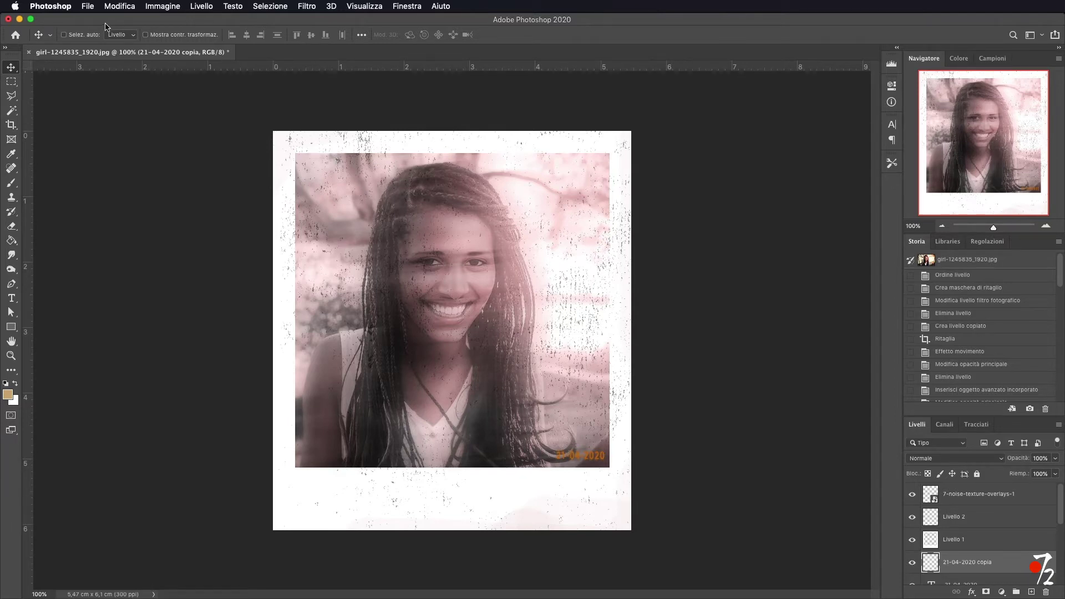
Step: Create the 11.4 × 12.7 cm, 144 ppi document with a white background from the existing preset
{"action": "left_click", "coordinate": [88, 7]}
{"action": "left_click", "coordinate": [105, 20]}
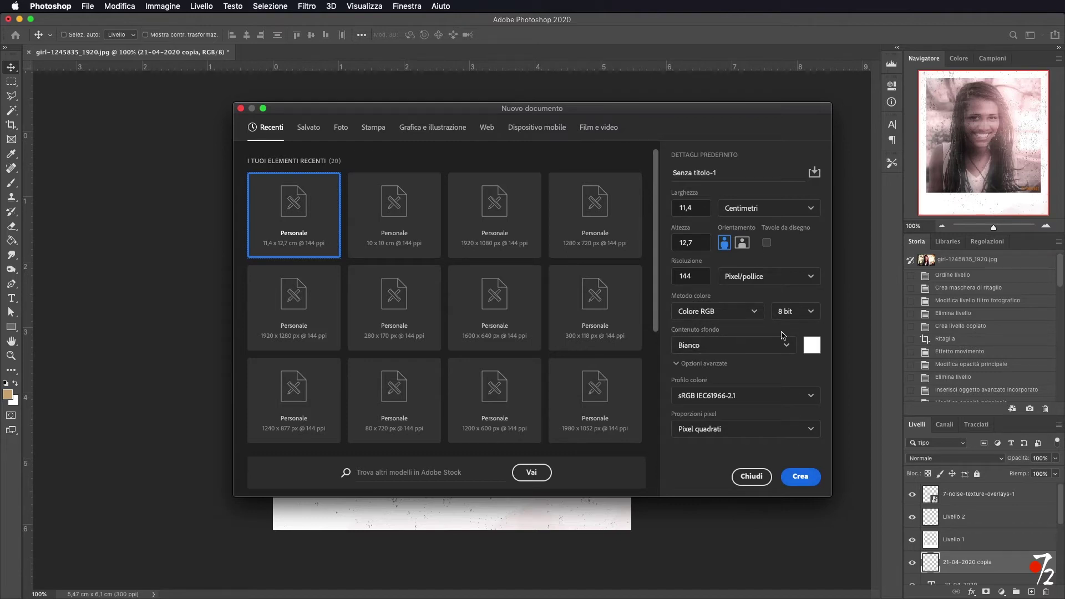
{"action": "left_click", "coordinate": [807, 479]}
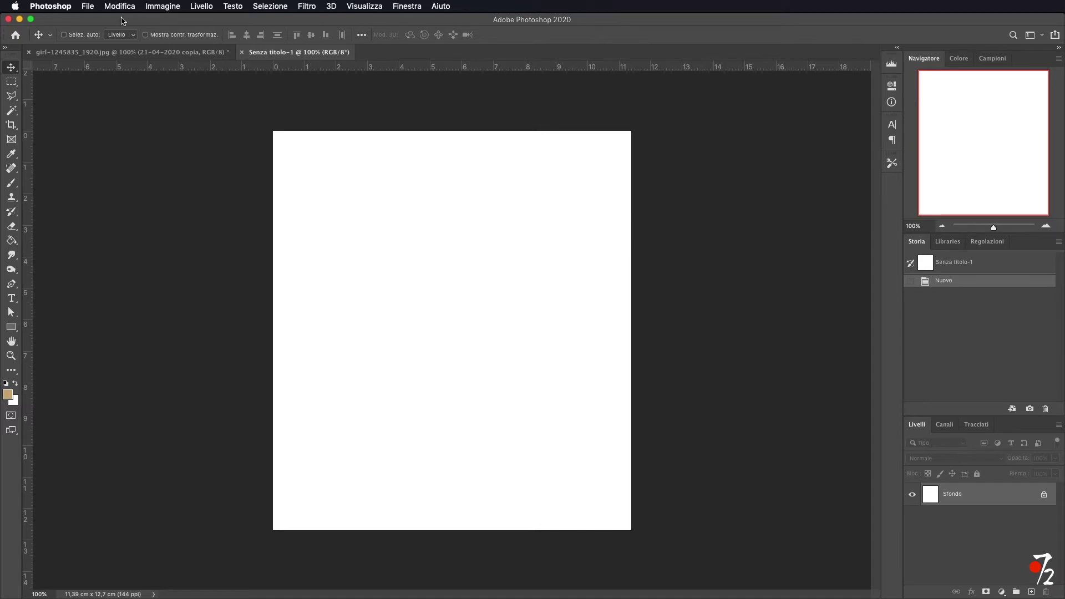
Step: Start another new document sized 10 × 10 cm
{"action": "left_click", "coordinate": [91, 8]}
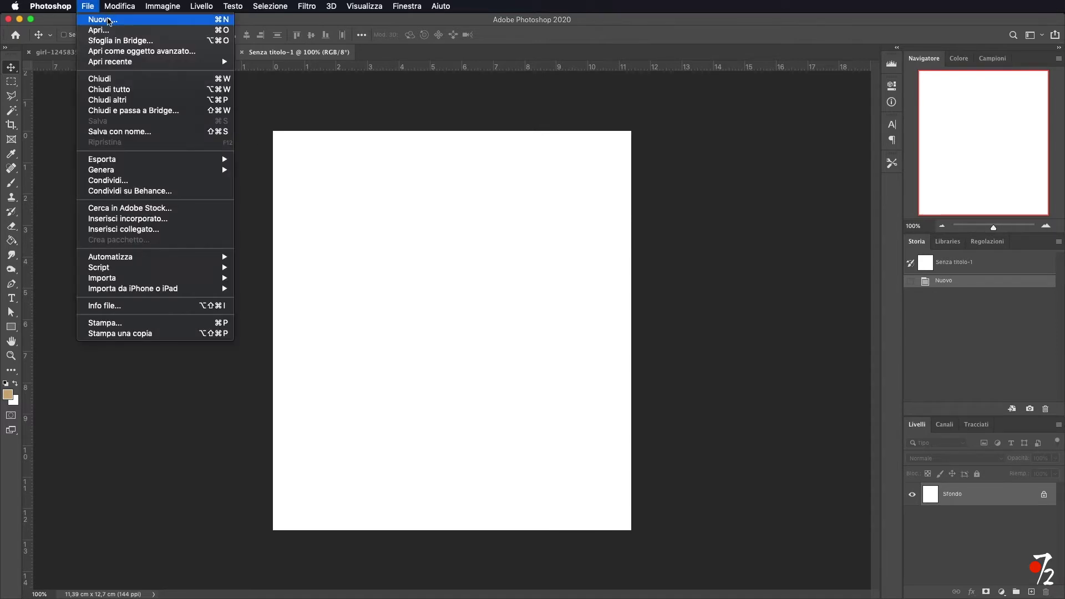
{"action": "left_click", "coordinate": [109, 21]}
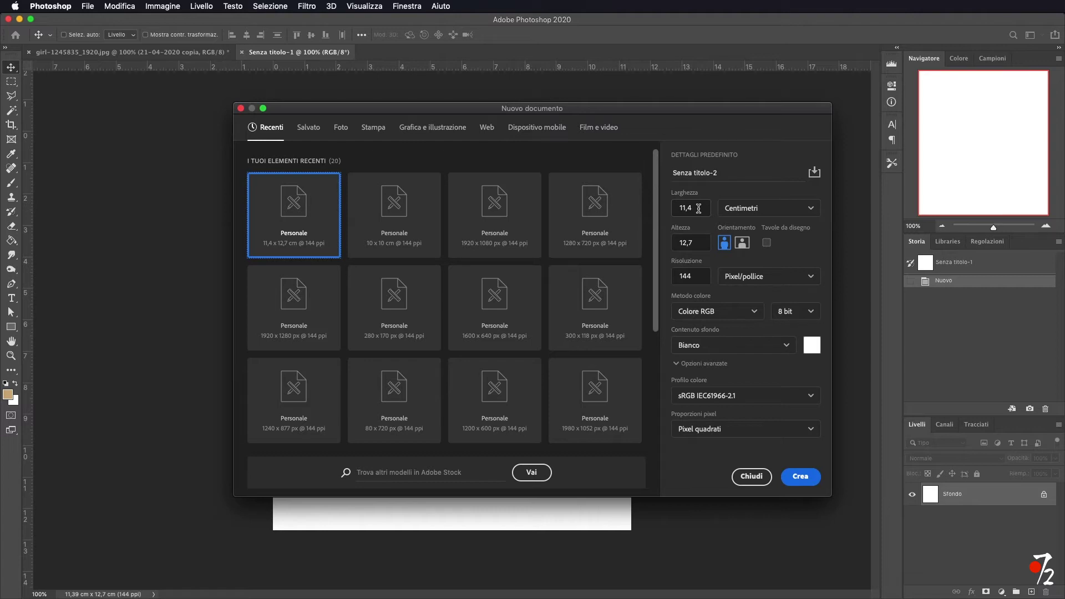
{"action": "left_click_drag", "start_coordinate": [699, 208], "coordinate": [671, 206]}
{"action": "type", "text": "10"}
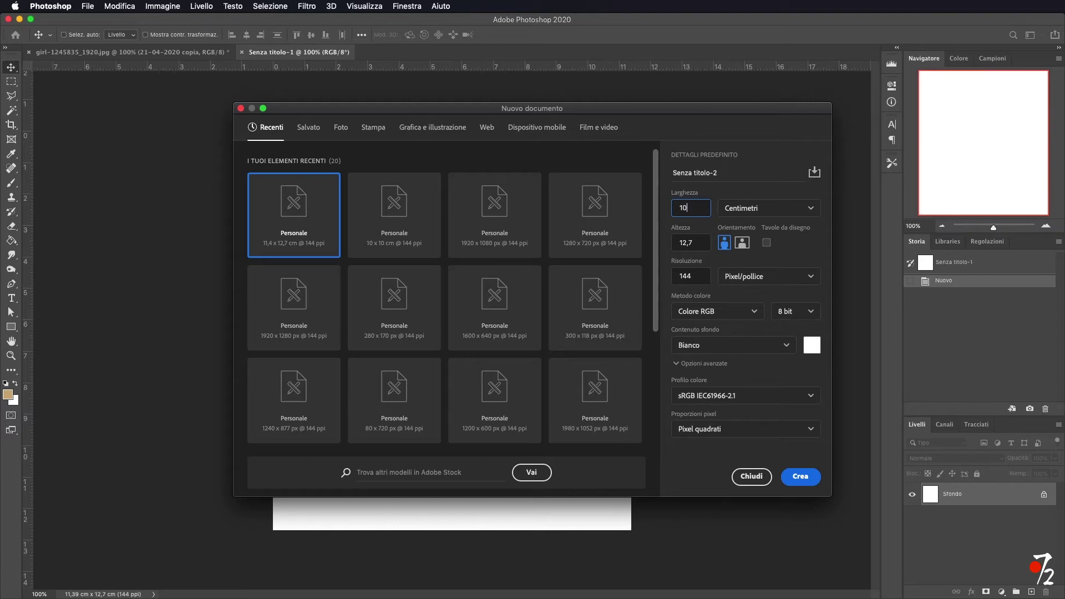
{"action": "key", "text": "Tab"}
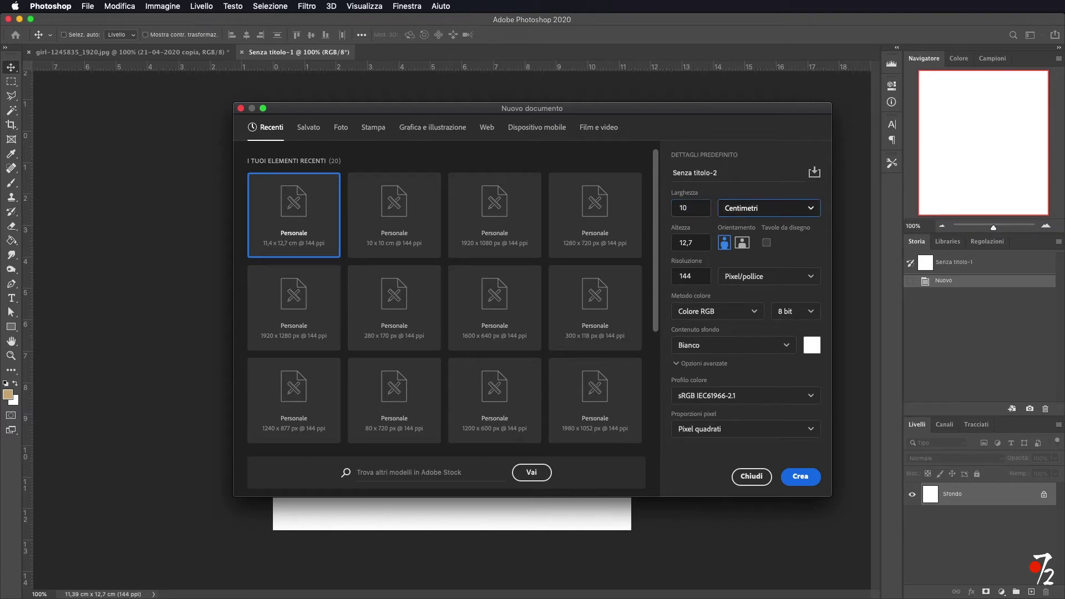
{"action": "key", "text": "Tab"}
{"action": "type", "text": "10"}
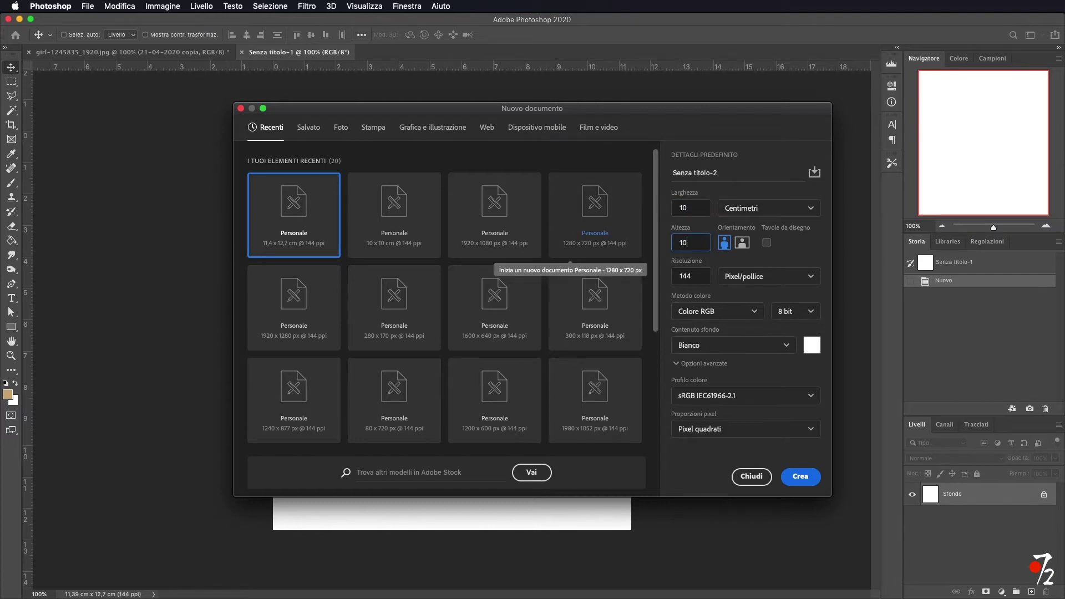
Step: Give it a pure black background, create it, and drag the black square into the white document
{"action": "left_click", "coordinate": [811, 345]}
{"action": "left_click", "coordinate": [637, 327]}
{"action": "left_click_drag", "start_coordinate": [637, 326], "coordinate": [624, 344]}
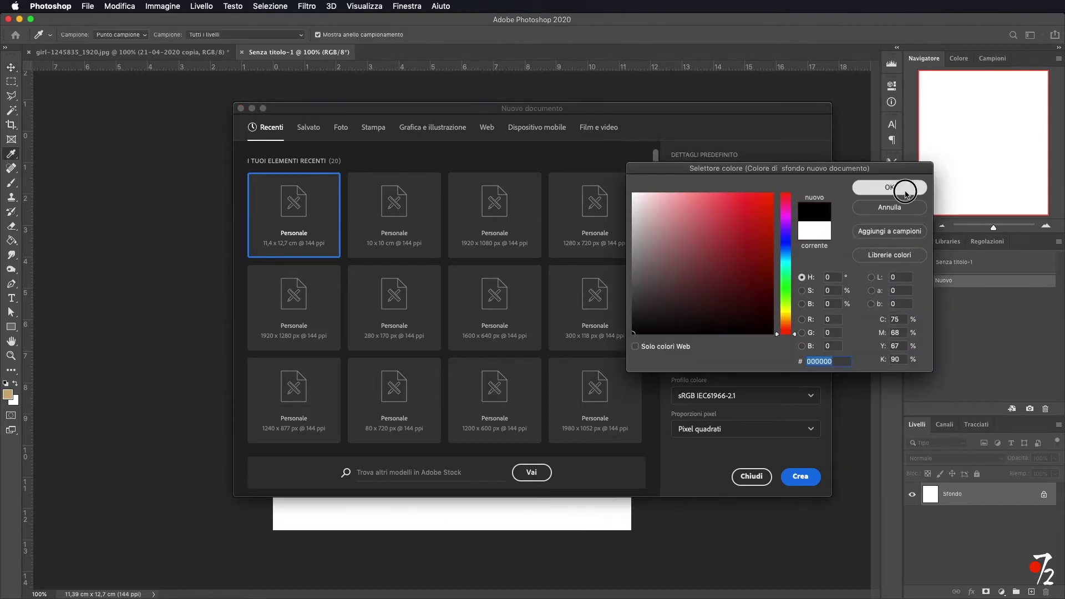
{"action": "left_click", "coordinate": [910, 187]}
{"action": "left_click", "coordinate": [802, 481]}
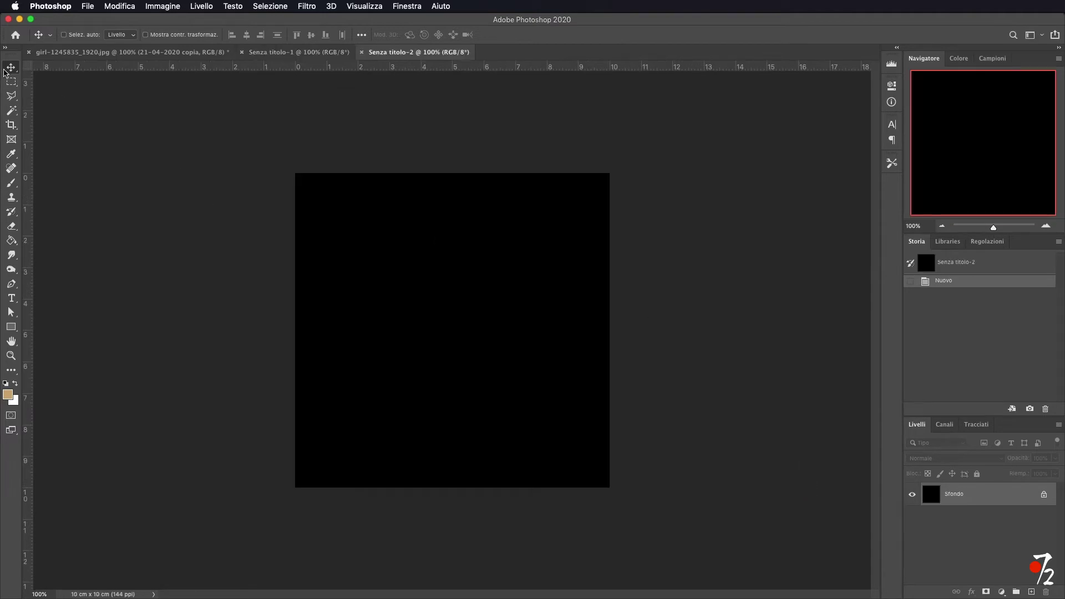
{"action": "mouse_move", "coordinate": [404, 309]}
{"action": "left_mouse_down"}
{"action": "mouse_move", "coordinate": [424, 272]}
{"action": "mouse_move", "coordinate": [452, 305]}
{"action": "left_mouse_up"}
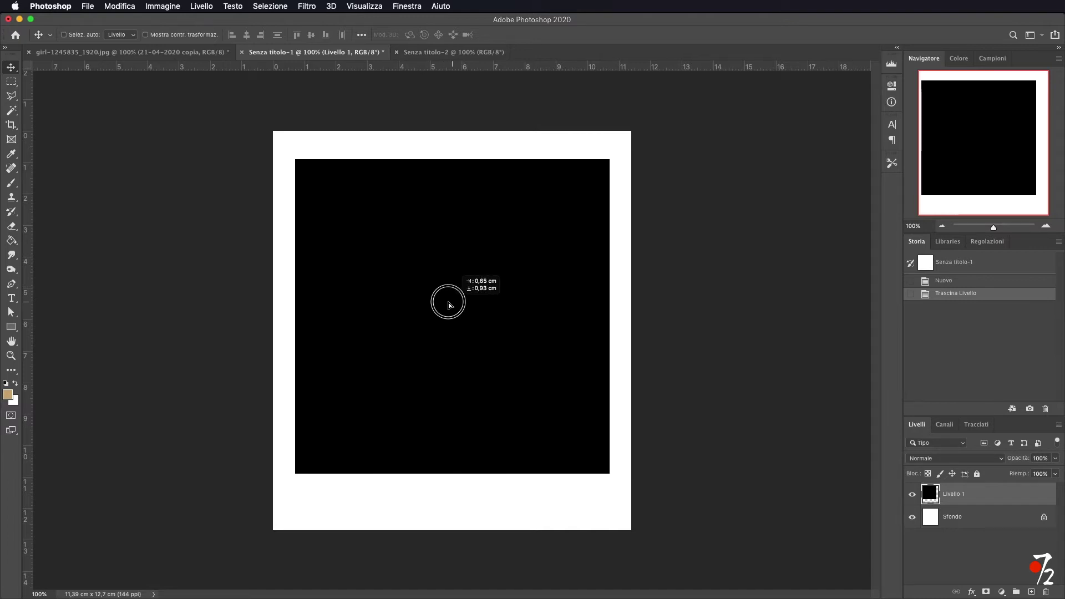
Step: Move the black square near the top, nudged down slightly, leaving a wider bottom border
{"action": "left_click_drag", "start_coordinate": [453, 305], "coordinate": [453, 300]}
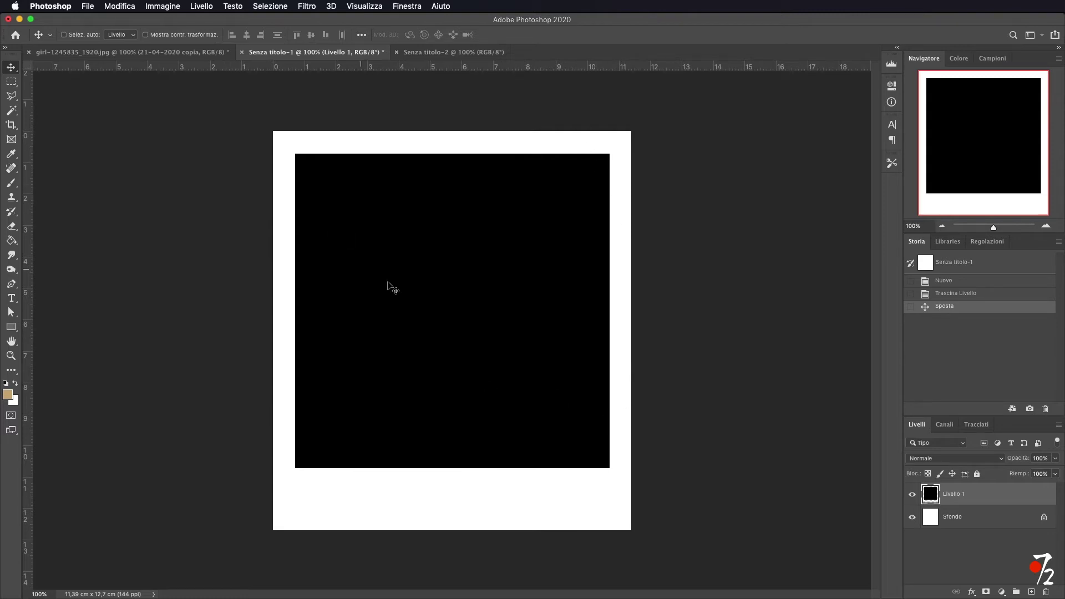
{"action": "key", "text": "Down"}
{"action": "key", "text": "Down"}
{"action": "key", "text": "Down"}
{"action": "key", "text": "Down"}
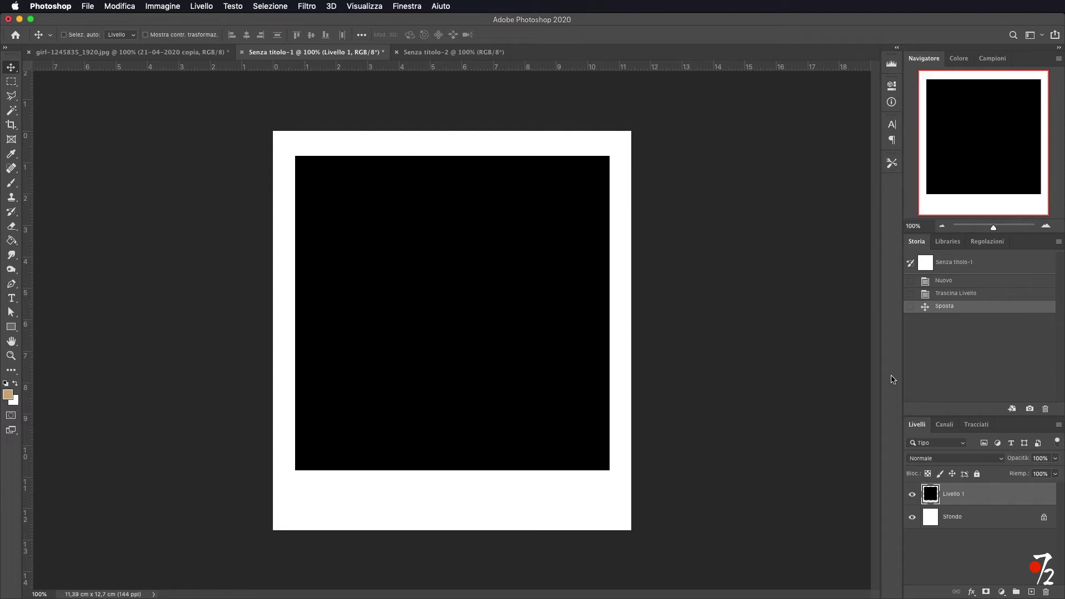
Step: Load the black square as a selection and delete that area from the unlocked white layer
{"action": "left_click", "coordinate": [977, 524]}
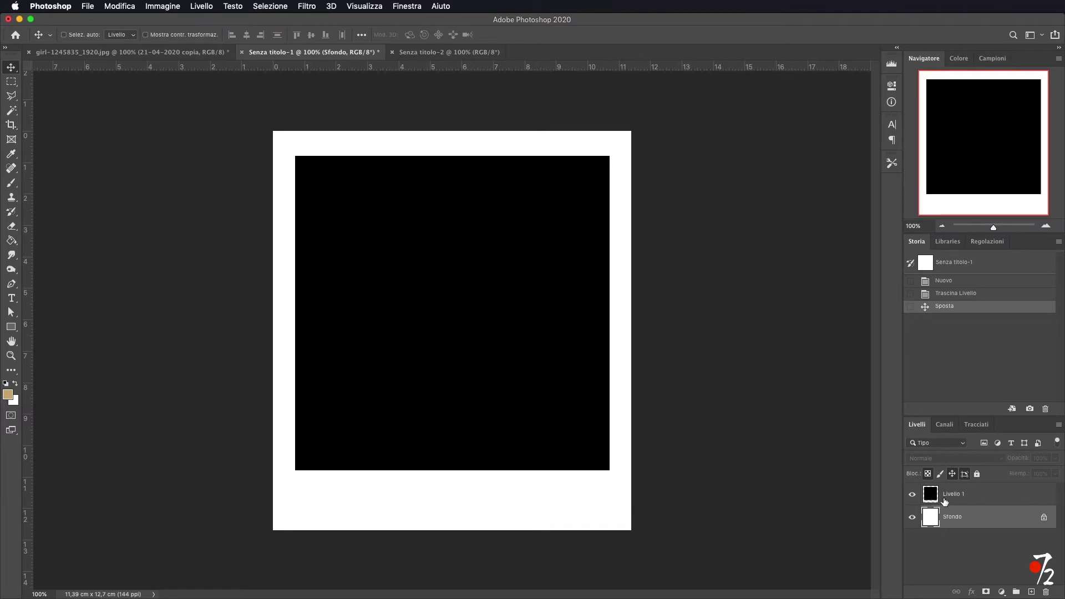
{"action": "key", "text": "ctrl"}
{"action": "left_click", "coordinate": [930, 493], "text": "ctrl"}
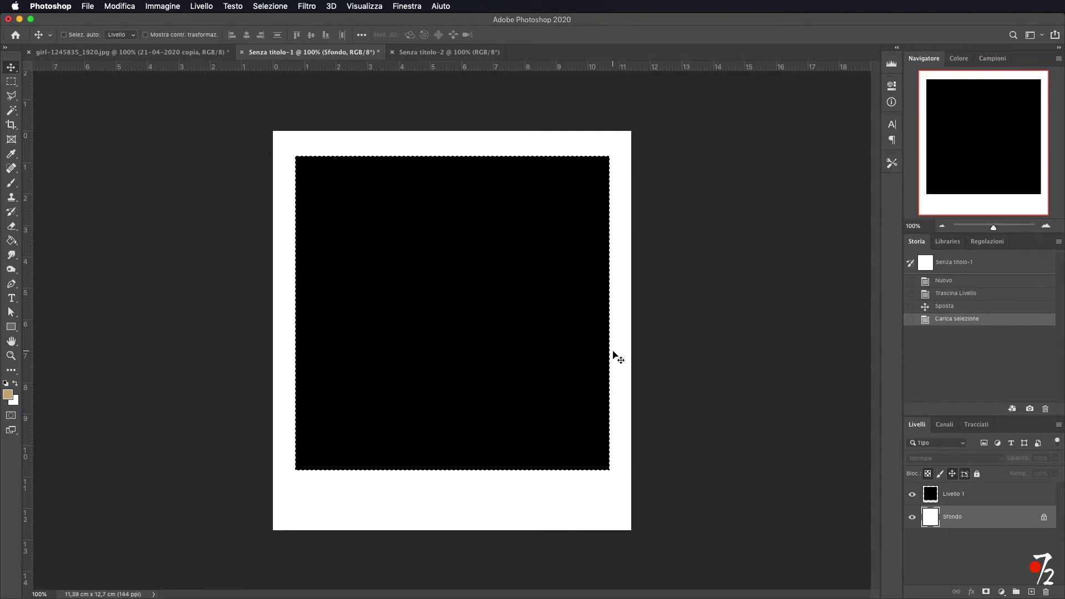
{"action": "left_click", "coordinate": [1044, 518]}
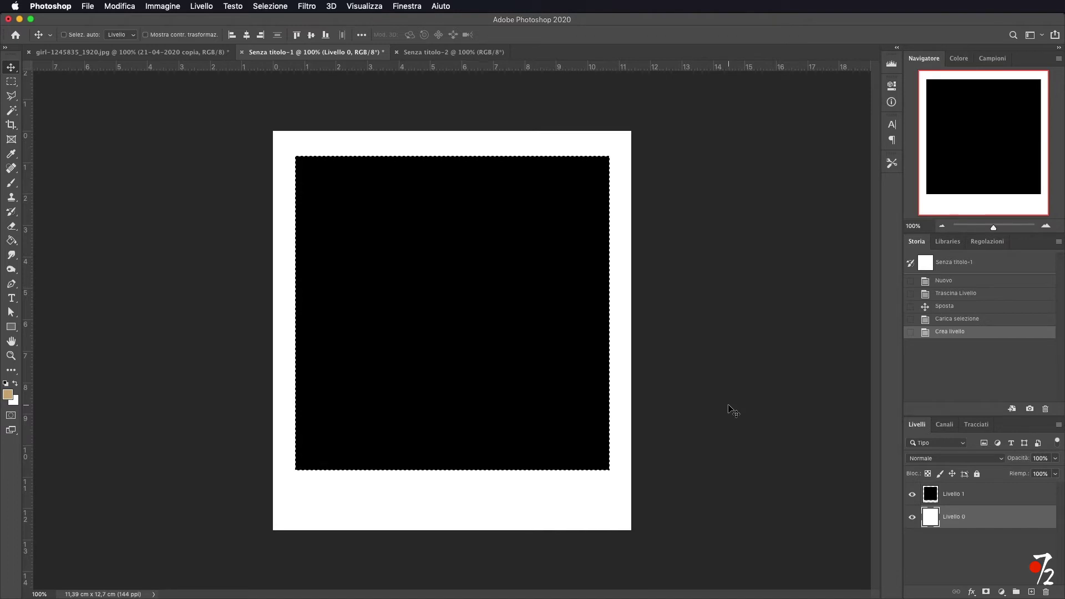
{"action": "key", "text": "Delete"}
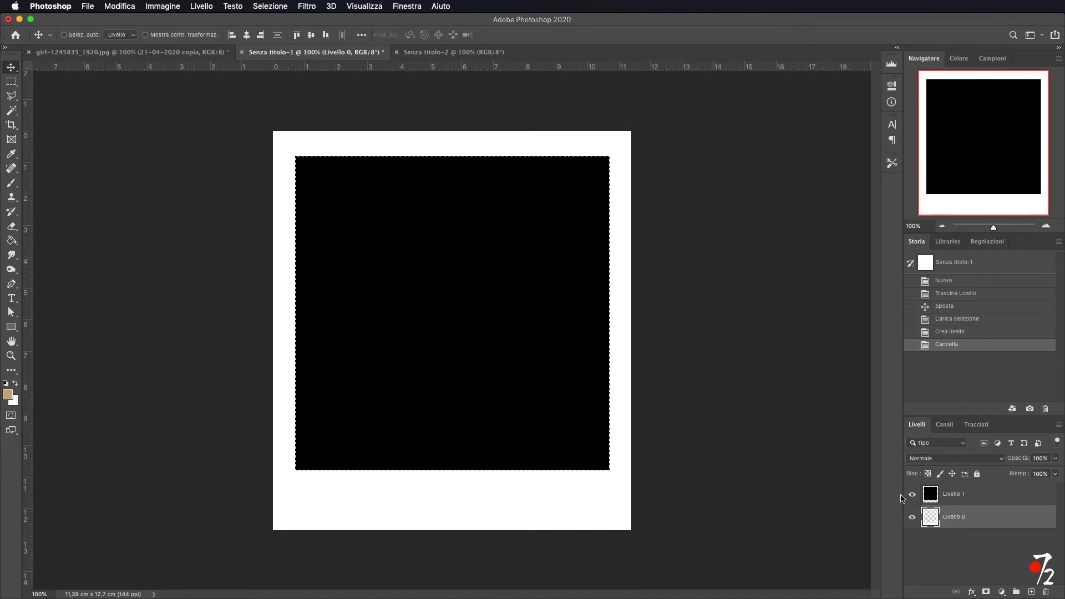
Step: Hide the black square, deselect, and delete the square's layer
{"action": "left_click", "coordinate": [912, 494]}
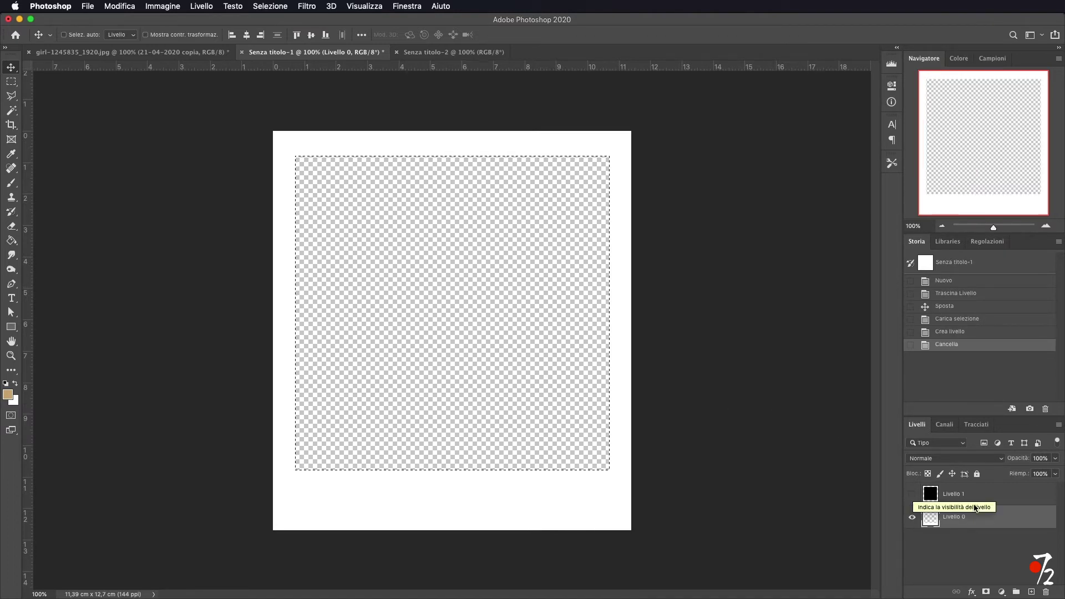
{"action": "key", "text": "super"}
{"action": "key", "text": "super+d"}
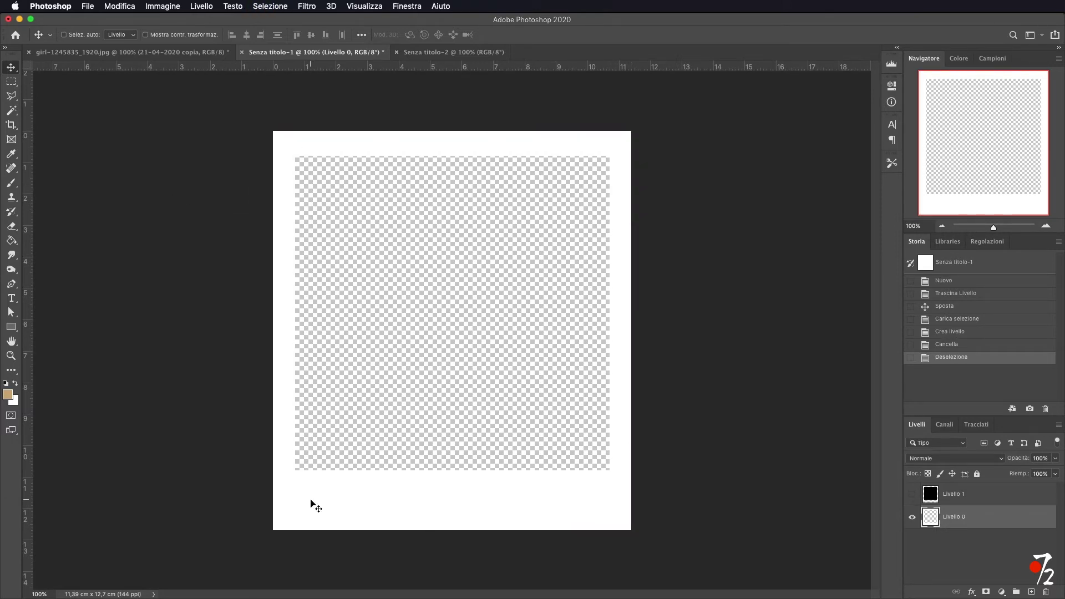
{"action": "left_click", "coordinate": [1015, 504]}
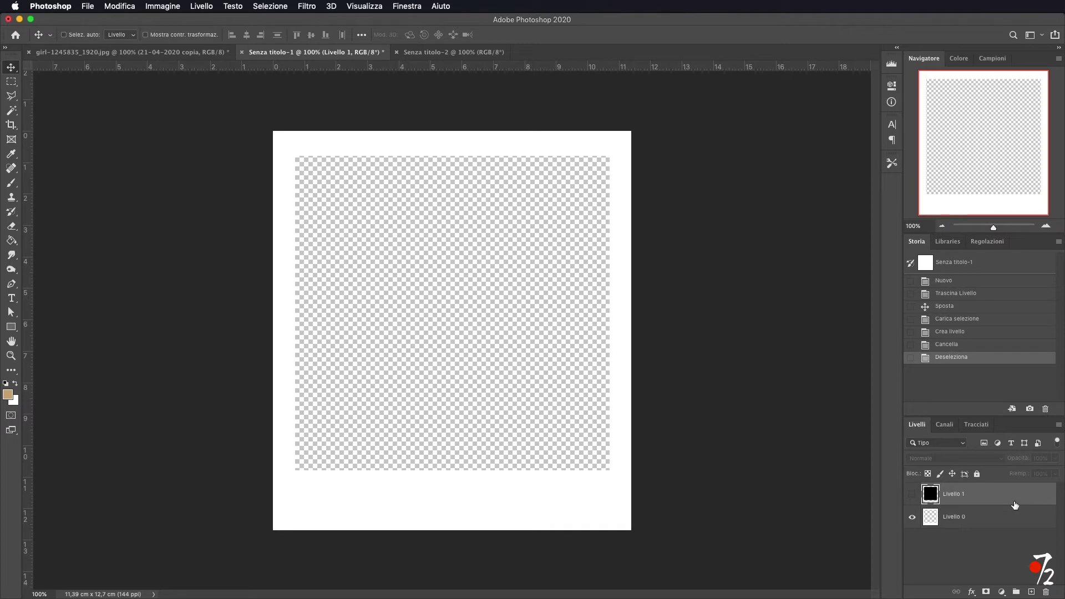
{"action": "key", "text": "BackSpace"}
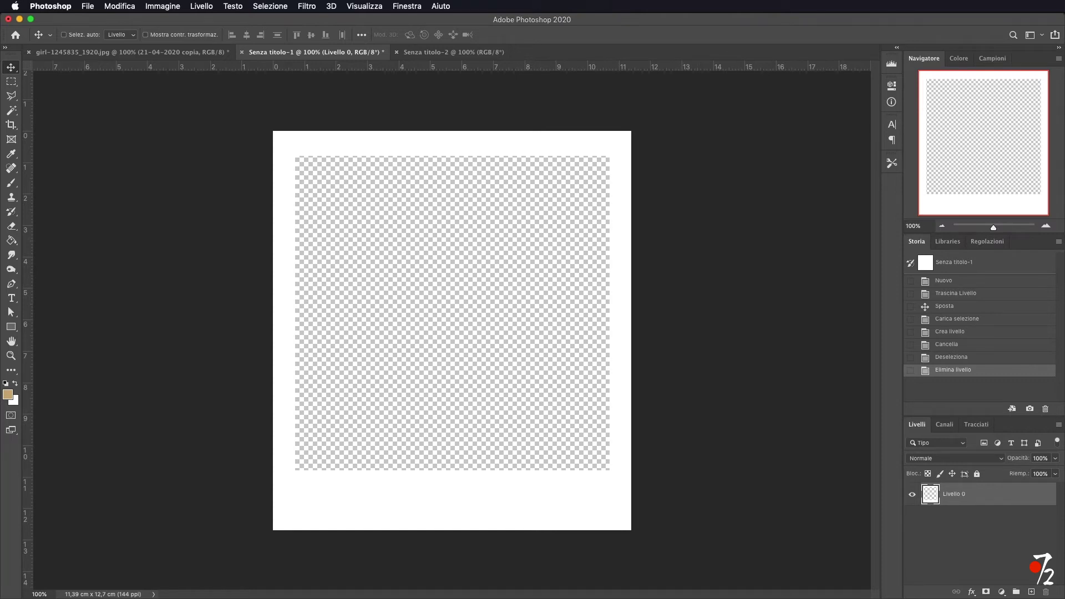
Step: Place the girl photo and enlarge it to cover the frame's square window
{"action": "left_click_drag", "start_coordinate": [326, 340], "coordinate": [454, 309]}
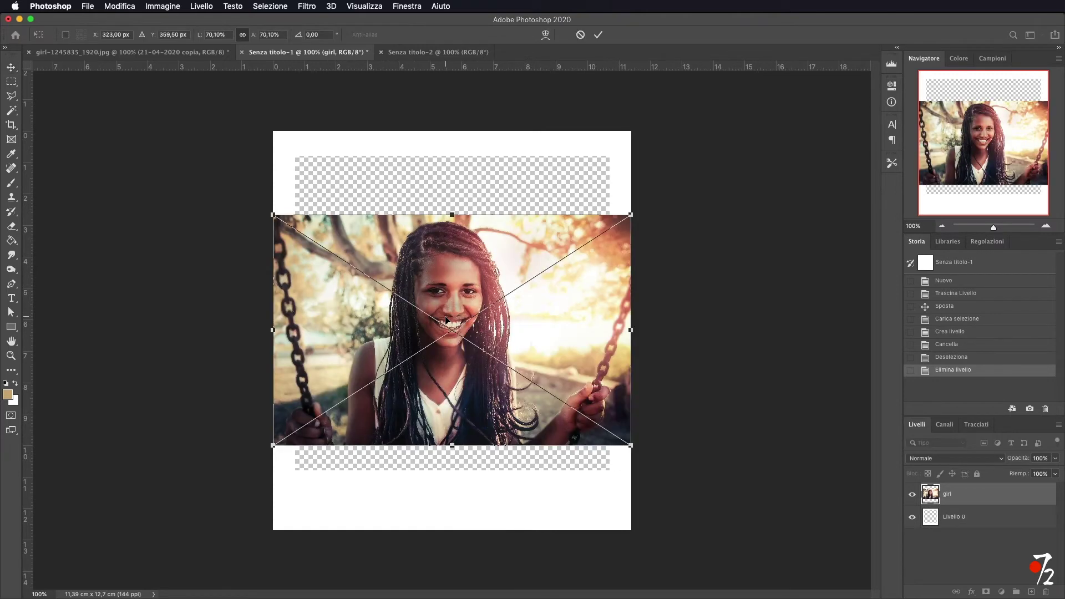
{"action": "left_click_drag", "start_coordinate": [630, 214], "coordinate": [715, 160]}
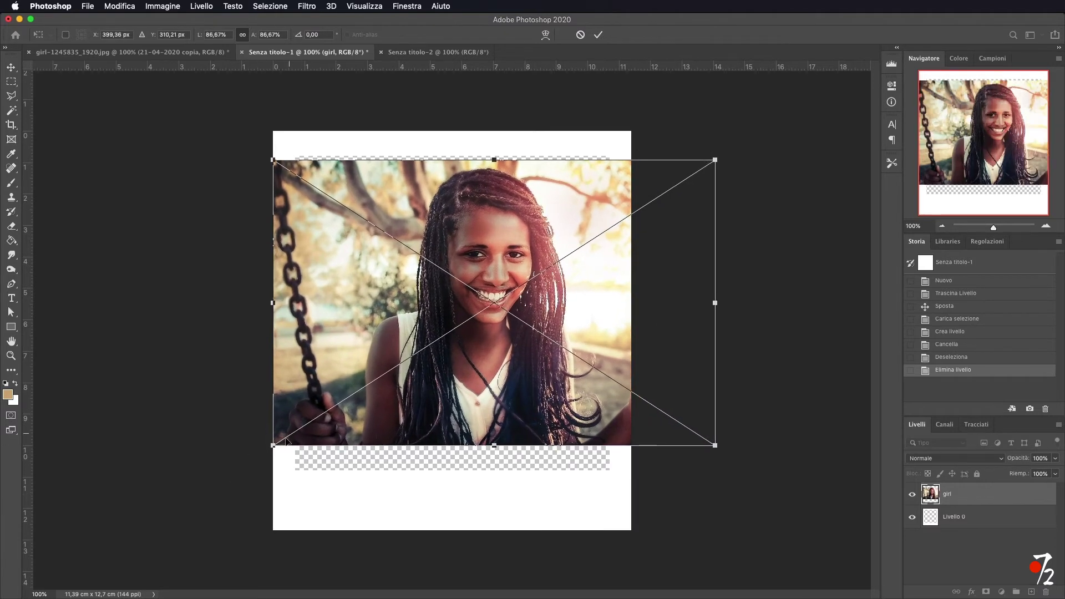
{"action": "left_click_drag", "start_coordinate": [272, 446], "coordinate": [199, 492]}
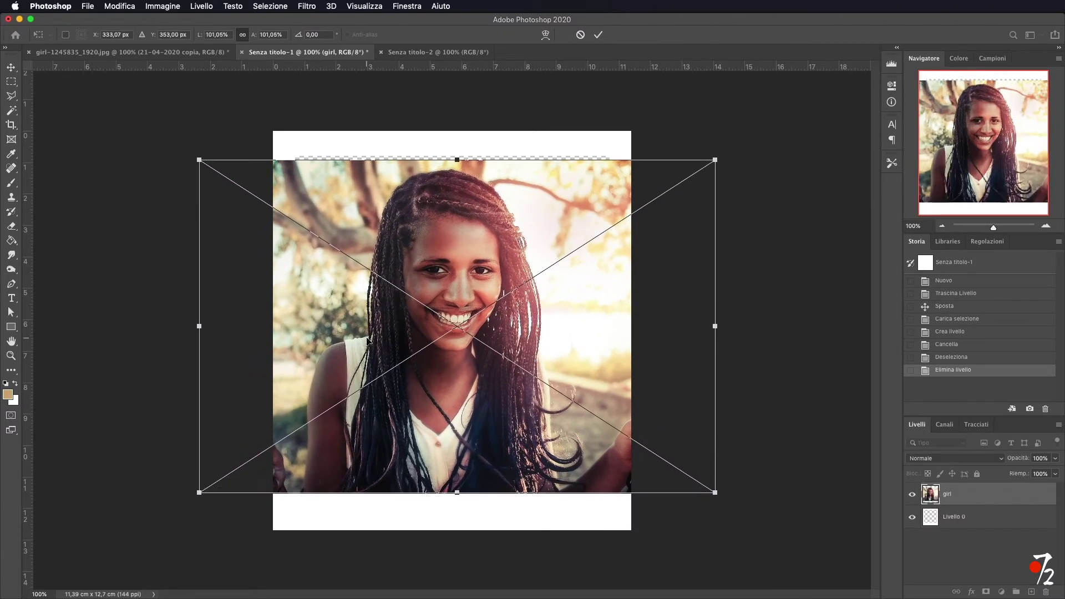
{"action": "left_click_drag", "start_coordinate": [408, 257], "coordinate": [431, 232]}
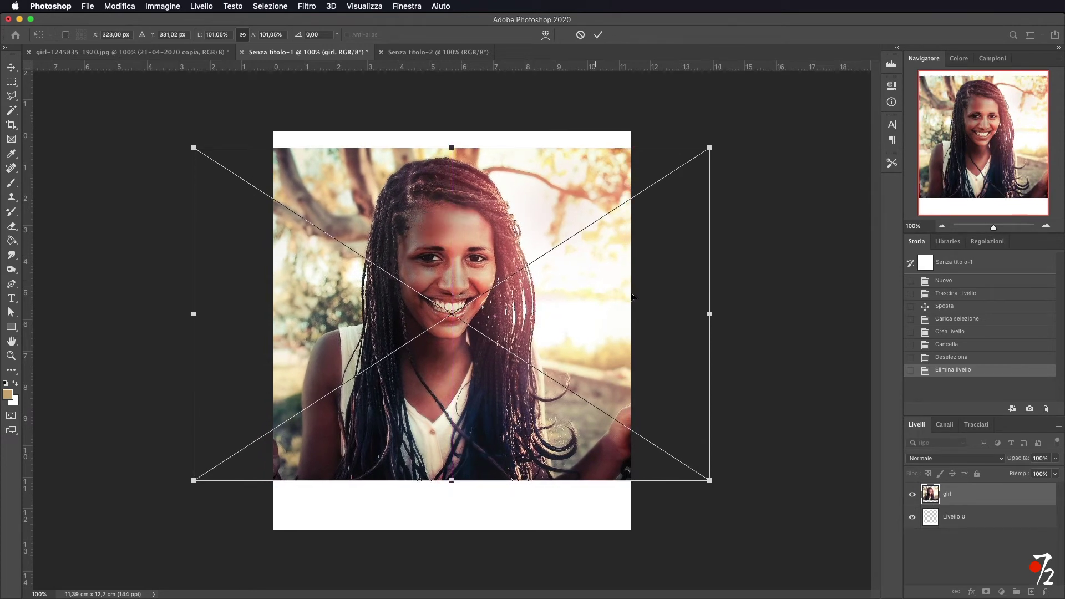
{"action": "key", "text": "Return"}
Step: Move the photo layer beneath the white frame layer, adjust its position, and duplicate it
{"action": "left_click_drag", "start_coordinate": [988, 498], "coordinate": [983, 532]}
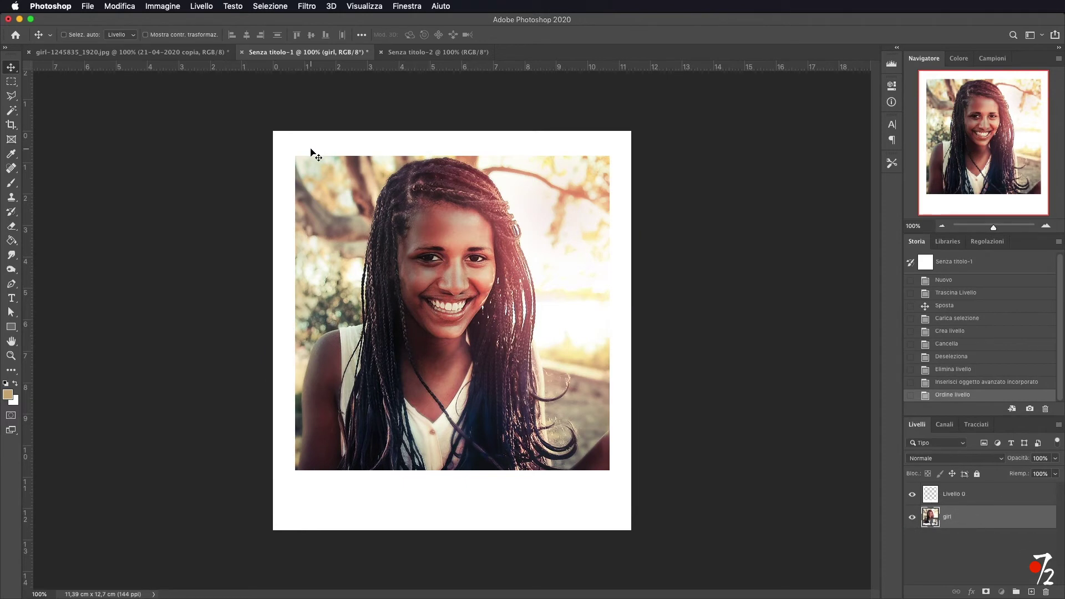
{"action": "left_click_drag", "start_coordinate": [442, 296], "coordinate": [446, 304]}
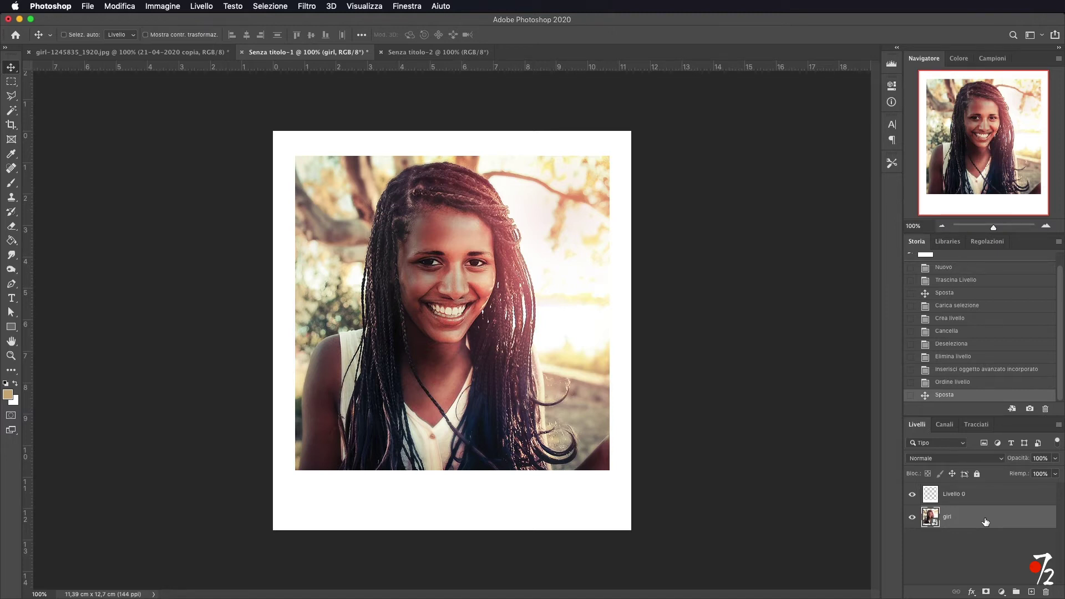
{"action": "key", "text": "super+j"}
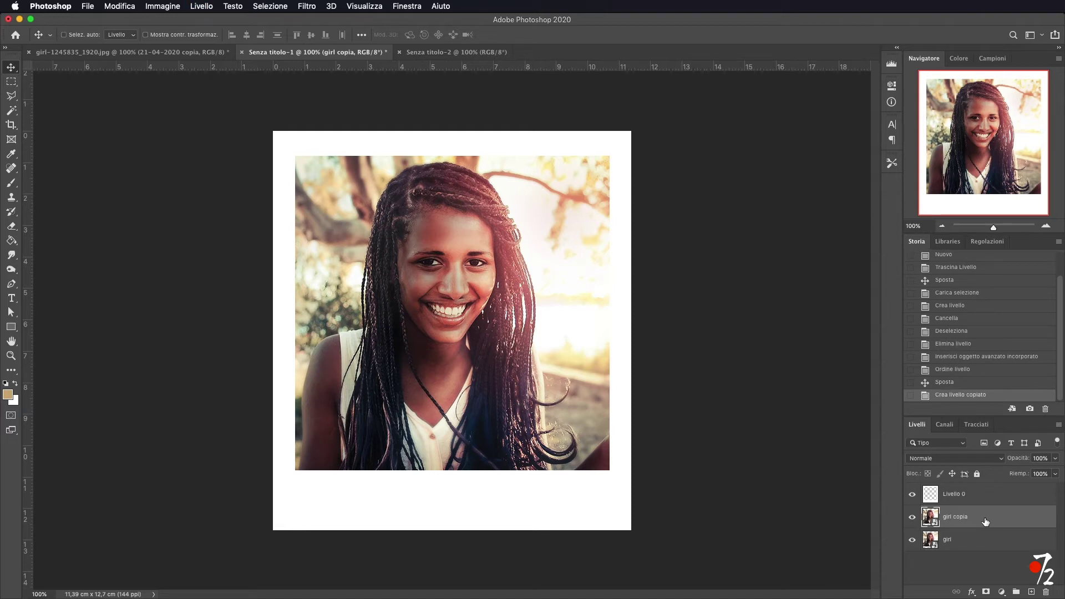
Step: Apply a large-distance horizontal Motion Blur to the girl photo copy
{"action": "left_click", "coordinate": [304, 7]}
{"action": "mouse_move", "coordinate": [321, 201]}
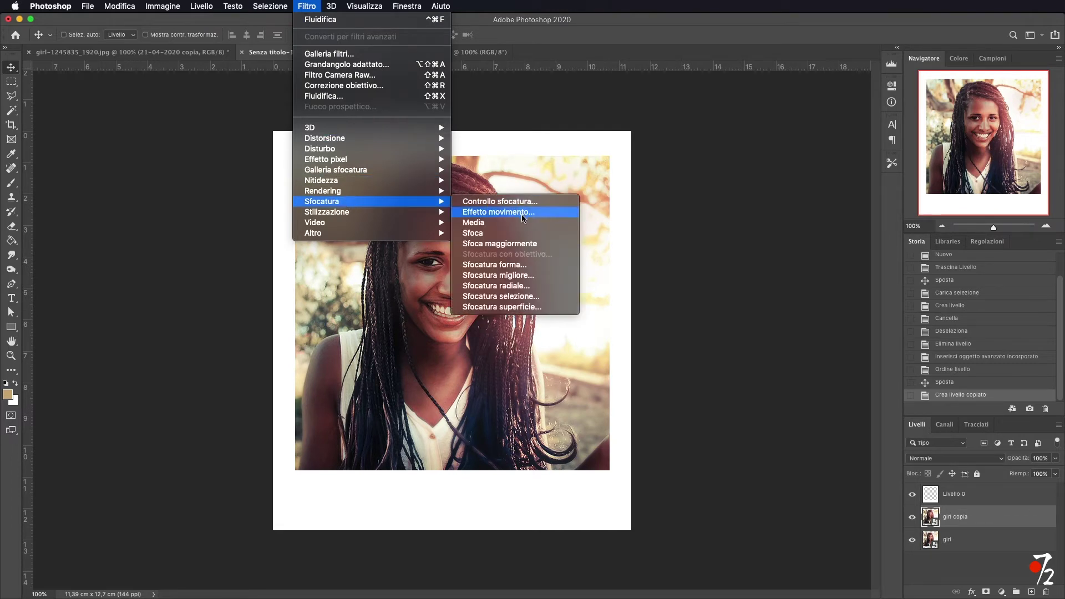
{"action": "left_click", "coordinate": [522, 213]}
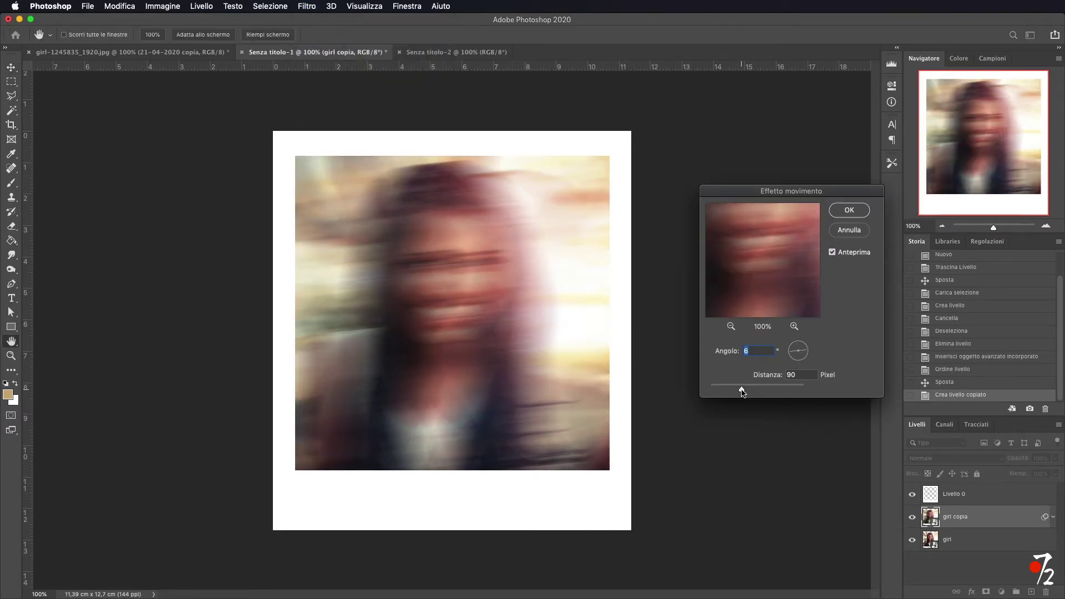
{"action": "mouse_move", "coordinate": [743, 391]}
{"action": "left_mouse_down"}
{"action": "mouse_move", "coordinate": [727, 390]}
{"action": "mouse_move", "coordinate": [761, 390]}
{"action": "mouse_move", "coordinate": [730, 390]}
{"action": "mouse_move", "coordinate": [741, 390]}
{"action": "left_mouse_up"}
{"action": "left_click", "coordinate": [743, 390]}
{"action": "left_click", "coordinate": [851, 210]}
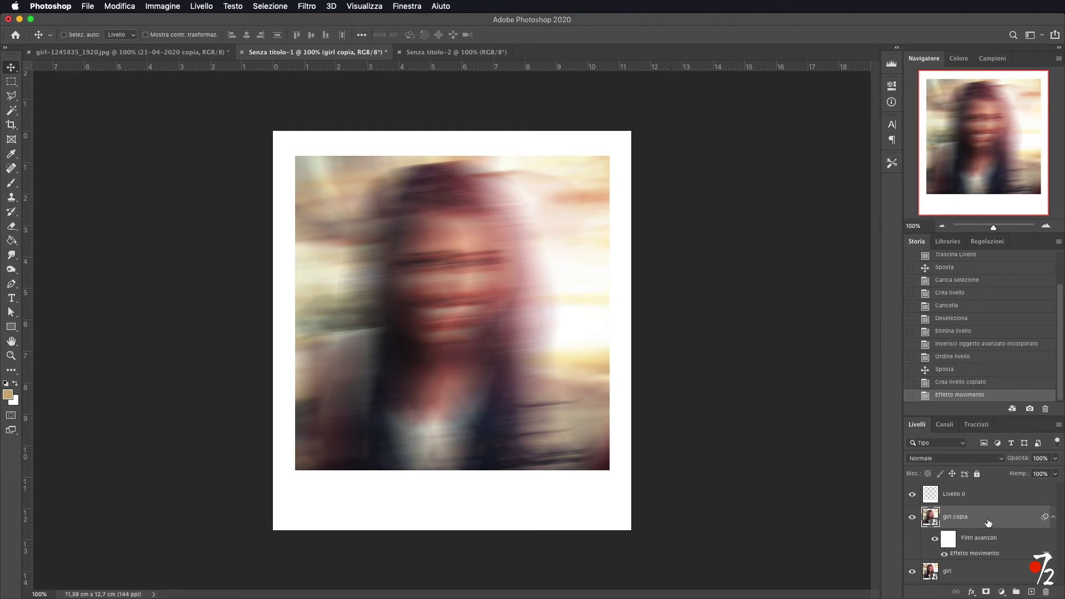
{"action": "left_click", "coordinate": [1056, 459]}
Step: Set the blurred copy's opacity to about 67%, then select Livello 0
{"action": "left_click_drag", "start_coordinate": [1055, 473], "coordinate": [1033, 473]}
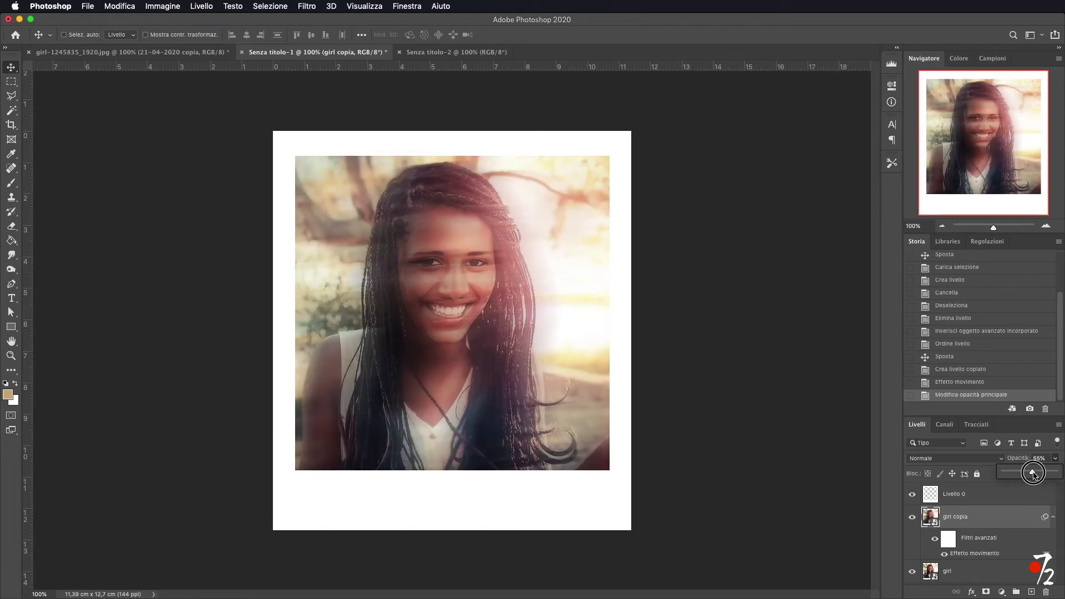
{"action": "left_click_drag", "start_coordinate": [1033, 473], "coordinate": [1039, 473]}
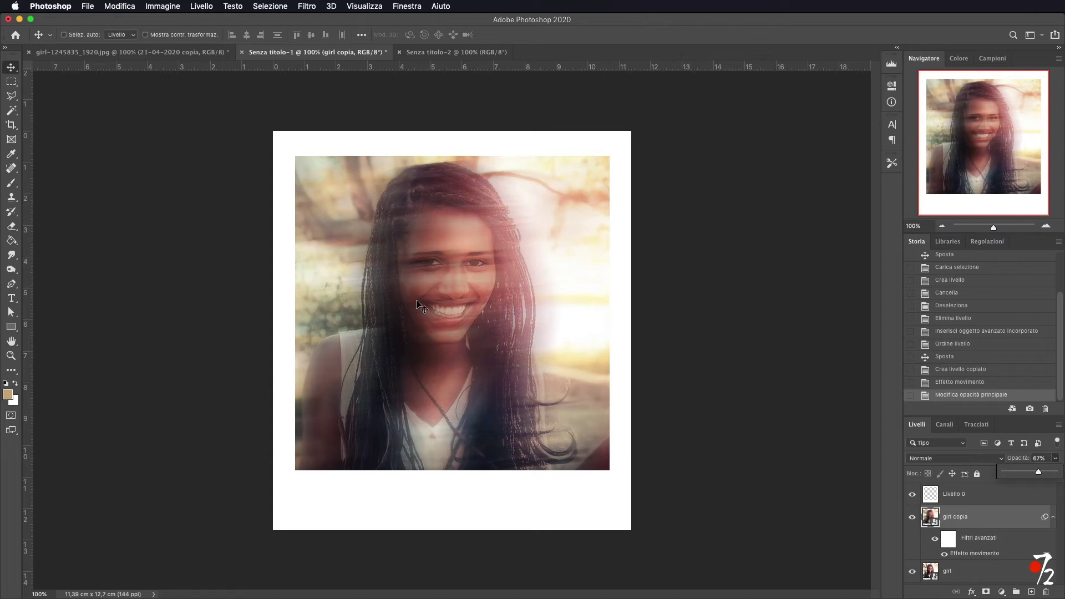
{"action": "left_click", "coordinate": [1006, 500]}
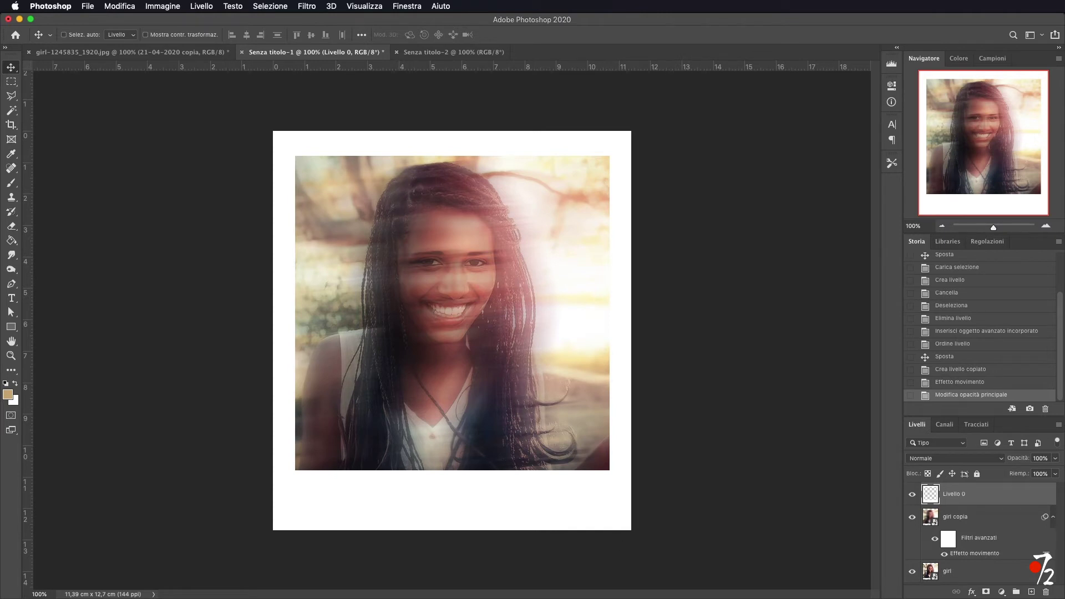
Step: Place the speckle texture, rotated 90° and enlarged to cover the whole frame
{"action": "left_click_drag", "start_coordinate": [522, 482], "coordinate": [471, 294]}
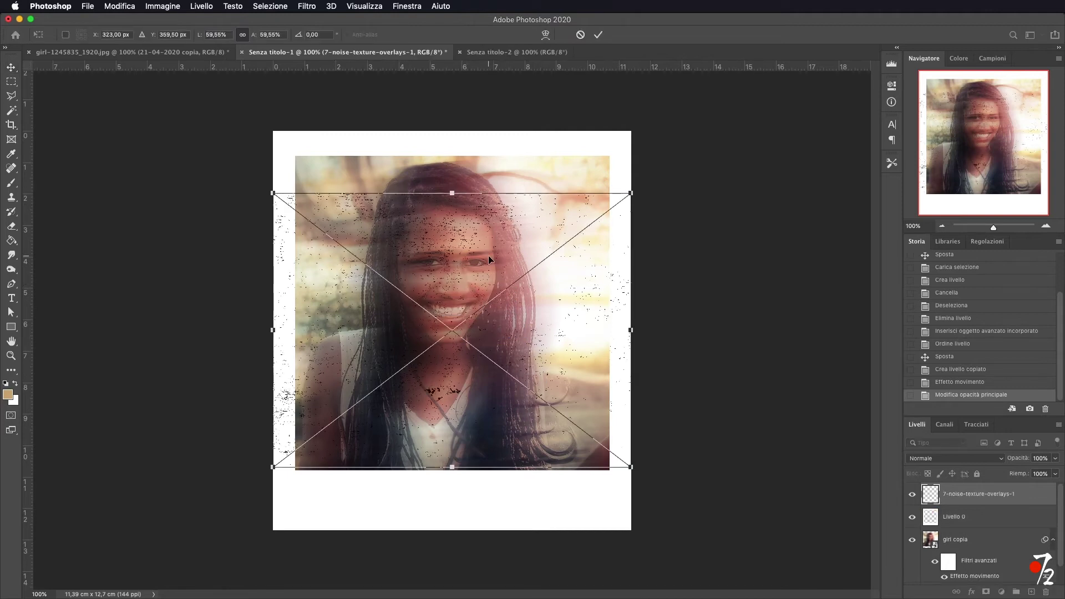
{"action": "mouse_move", "coordinate": [638, 175]}
{"action": "left_mouse_down"}
{"action": "mouse_move", "coordinate": [549, 490]}
{"action": "mouse_move", "coordinate": [375, 175]}
{"action": "mouse_move", "coordinate": [351, 208]}
{"action": "left_mouse_up"}
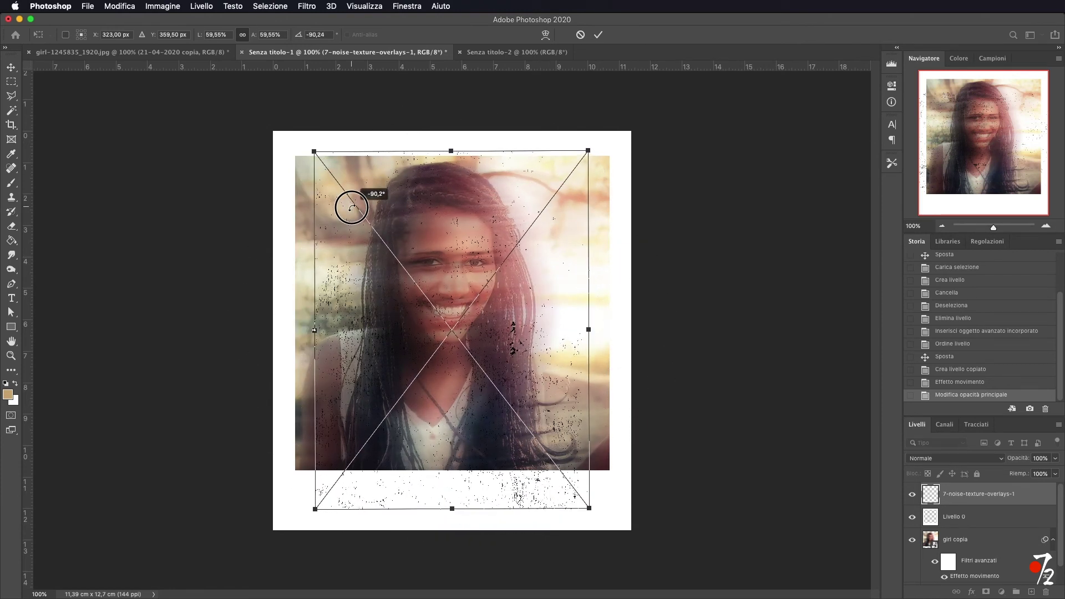
{"action": "left_click_drag", "start_coordinate": [589, 150], "coordinate": [682, 96]}
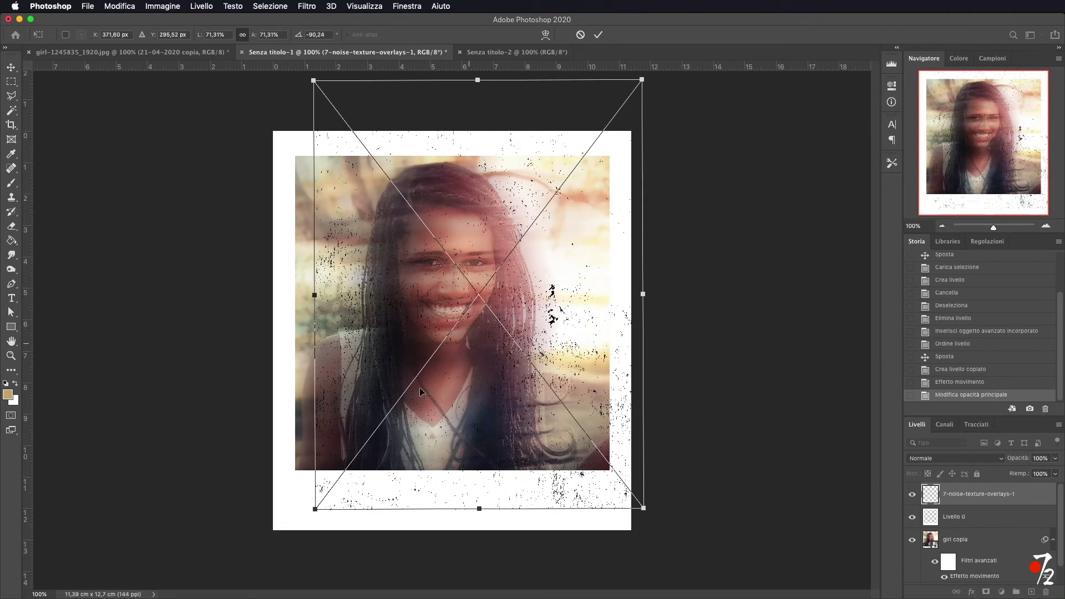
{"action": "left_click_drag", "start_coordinate": [315, 515], "coordinate": [251, 553]}
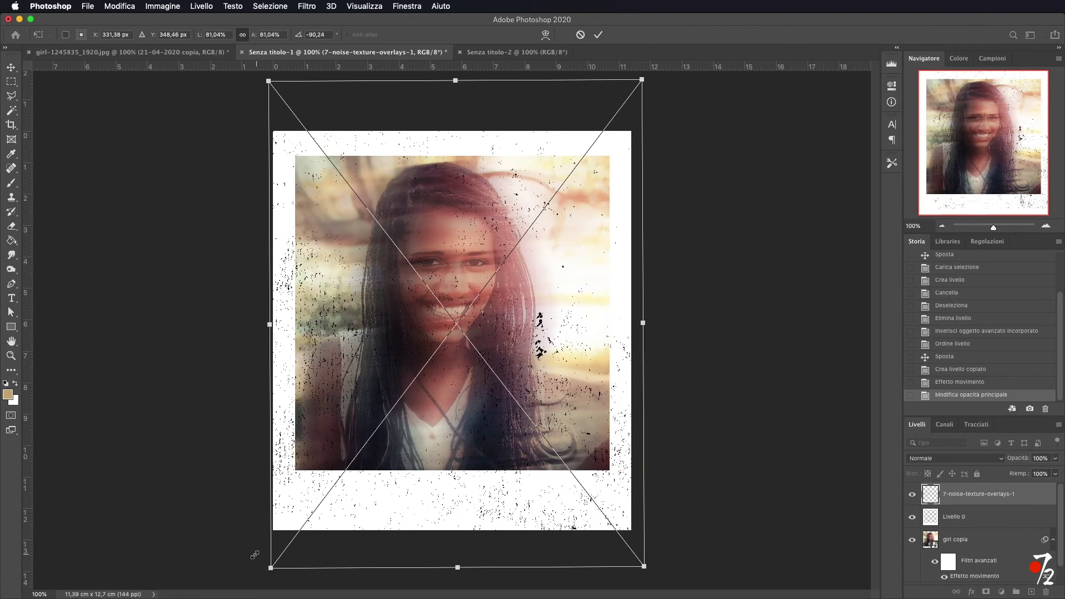
{"action": "left_click", "coordinate": [599, 35]}
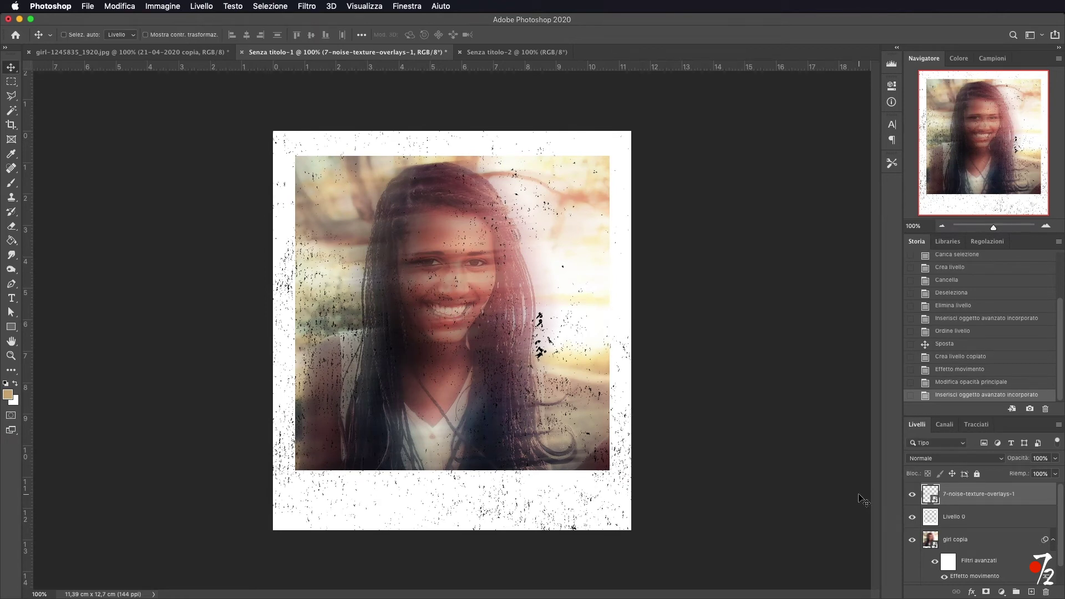
Step: Lower the texture layer's opacity to about 47%
{"action": "left_click", "coordinate": [1055, 459]}
{"action": "left_click_drag", "start_coordinate": [1055, 471], "coordinate": [1029, 480]}
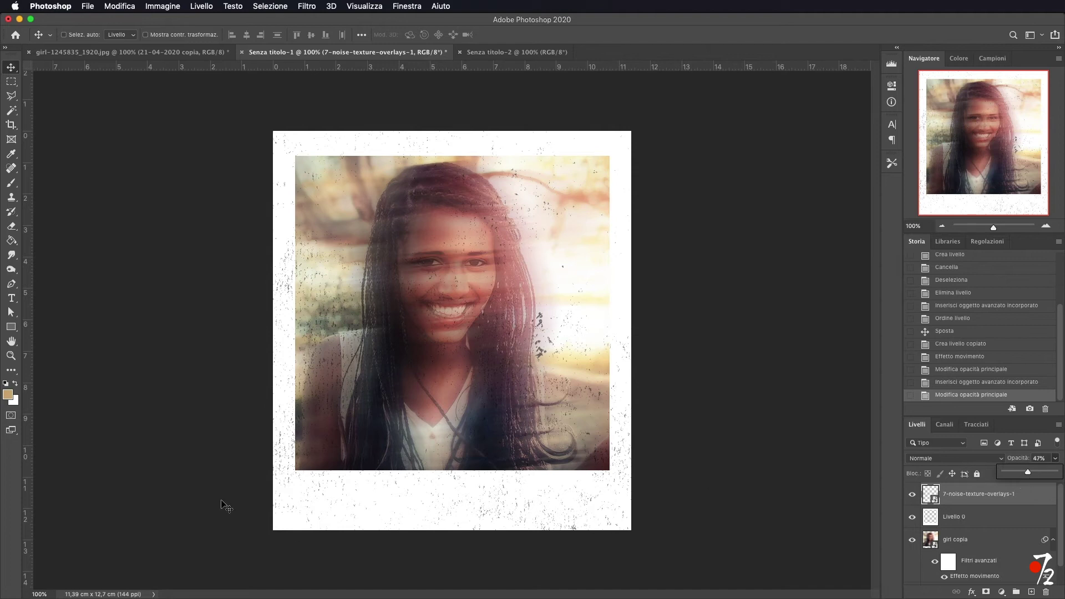
{"action": "left_click", "coordinate": [1039, 503]}
{"action": "key", "text": "ctrl+shift+Tab"}
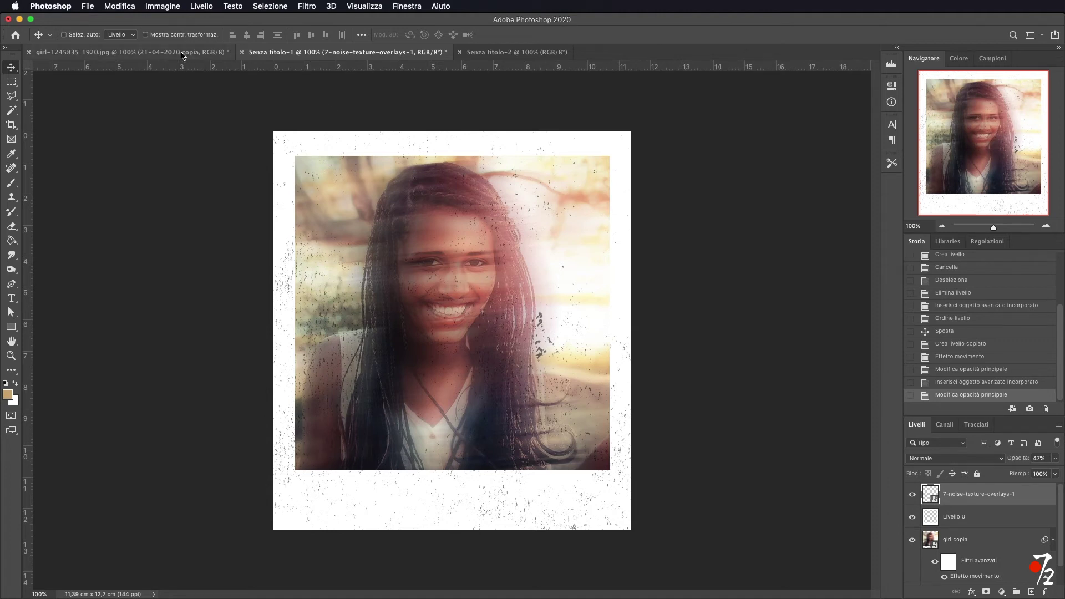
{"action": "key", "text": "ctrl+Tab"}
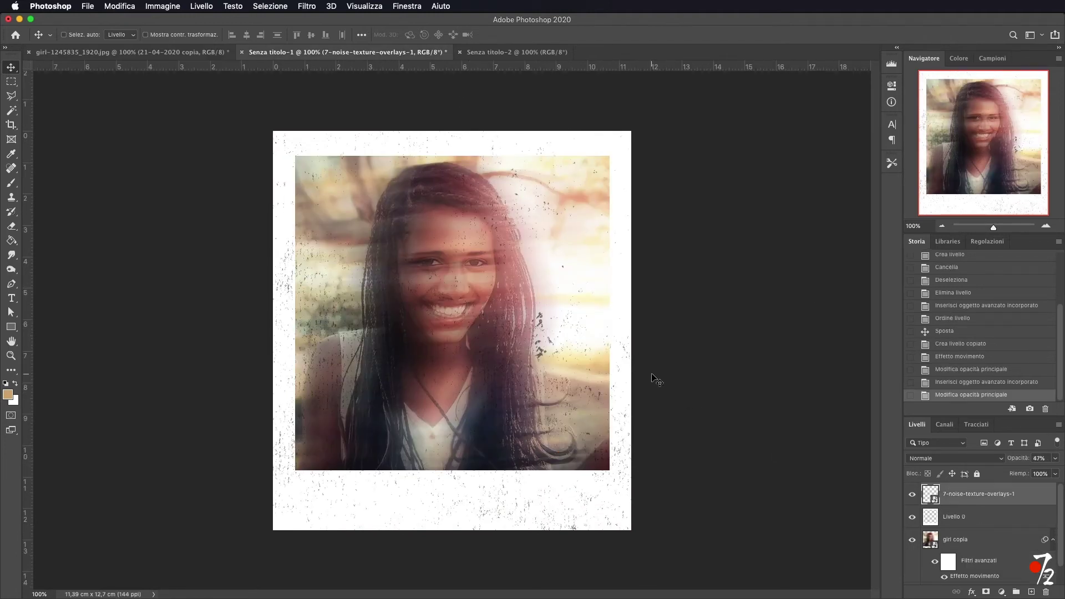
{"action": "left_click", "coordinate": [11, 299]}
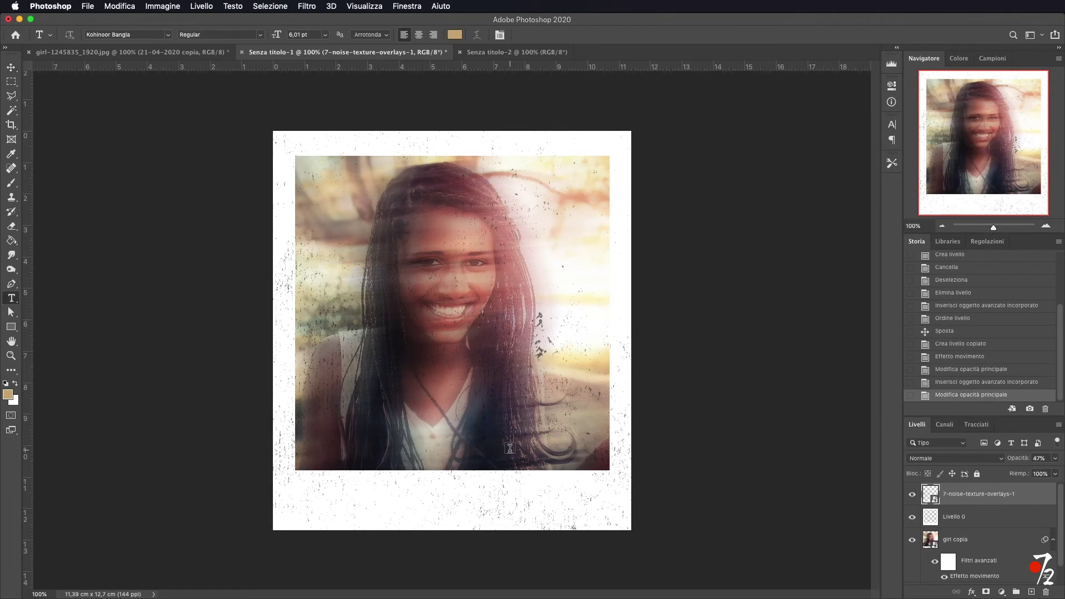
Step: Type the date 22-04-2020 near the photo's bottom-right and select it
{"action": "left_click", "coordinate": [516, 453]}
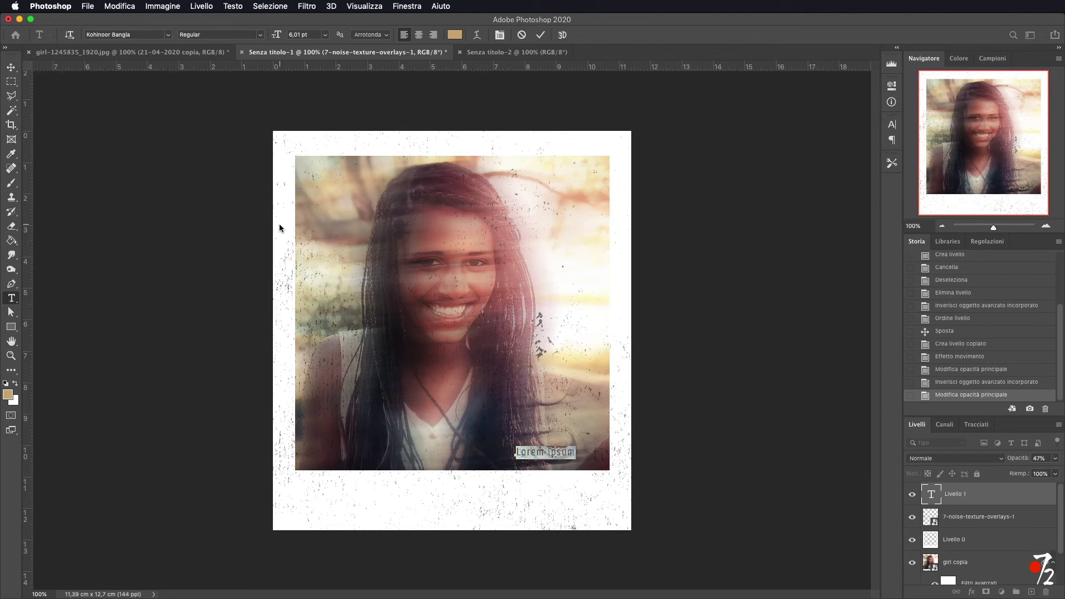
{"action": "type", "text": "22-04-2020"}
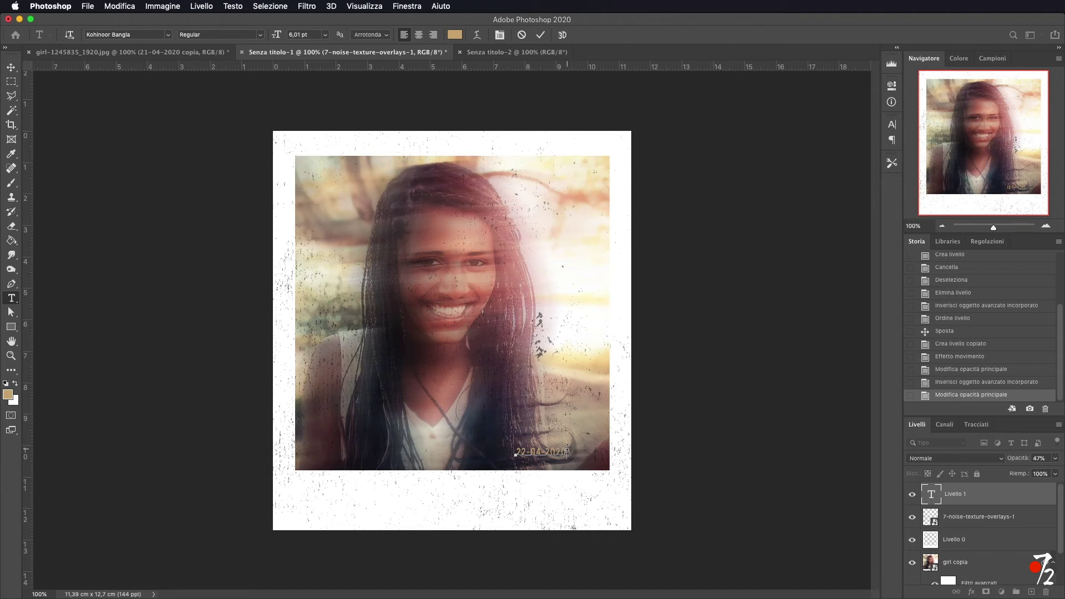
{"action": "left_click_drag", "start_coordinate": [568, 450], "coordinate": [502, 449]}
Step: Colour the date rusty orange (#b66026) and commit the text
{"action": "left_click", "coordinate": [10, 395]}
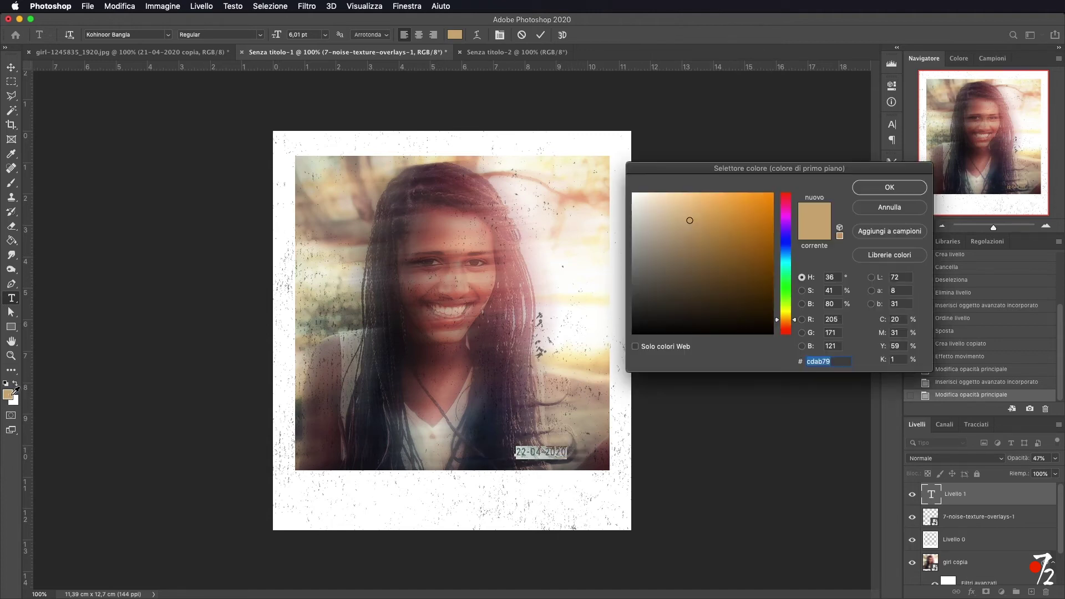
{"action": "left_click", "coordinate": [485, 289]}
{"action": "left_click", "coordinate": [791, 326]}
{"action": "left_click_drag", "start_coordinate": [791, 326], "coordinate": [791, 320]}
{"action": "left_click_drag", "start_coordinate": [732, 249], "coordinate": [744, 233]}
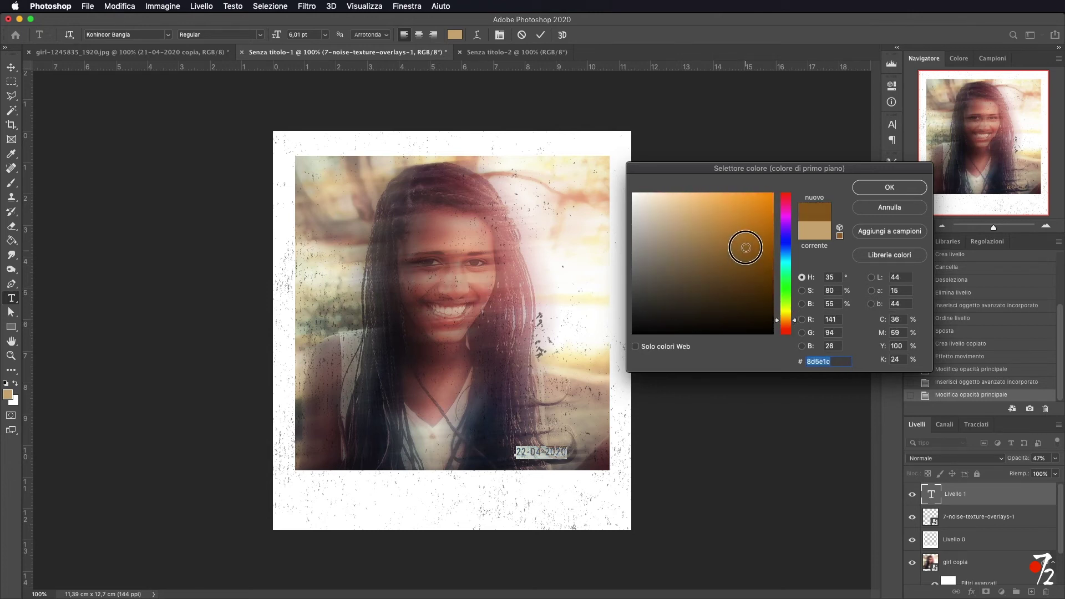
{"action": "left_click_drag", "start_coordinate": [794, 320], "coordinate": [794, 324]}
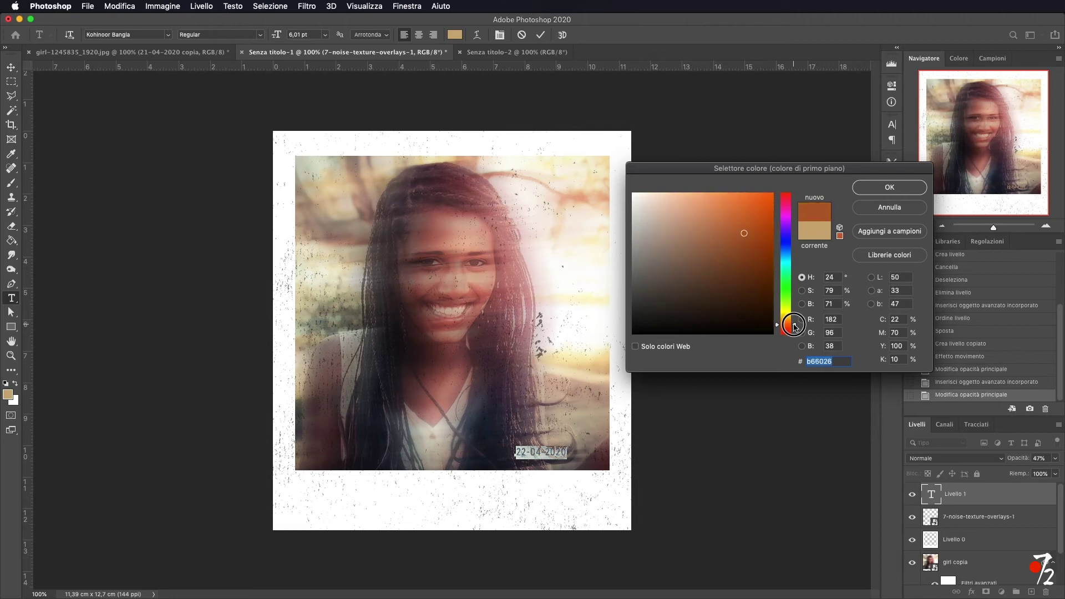
{"action": "left_click", "coordinate": [901, 191]}
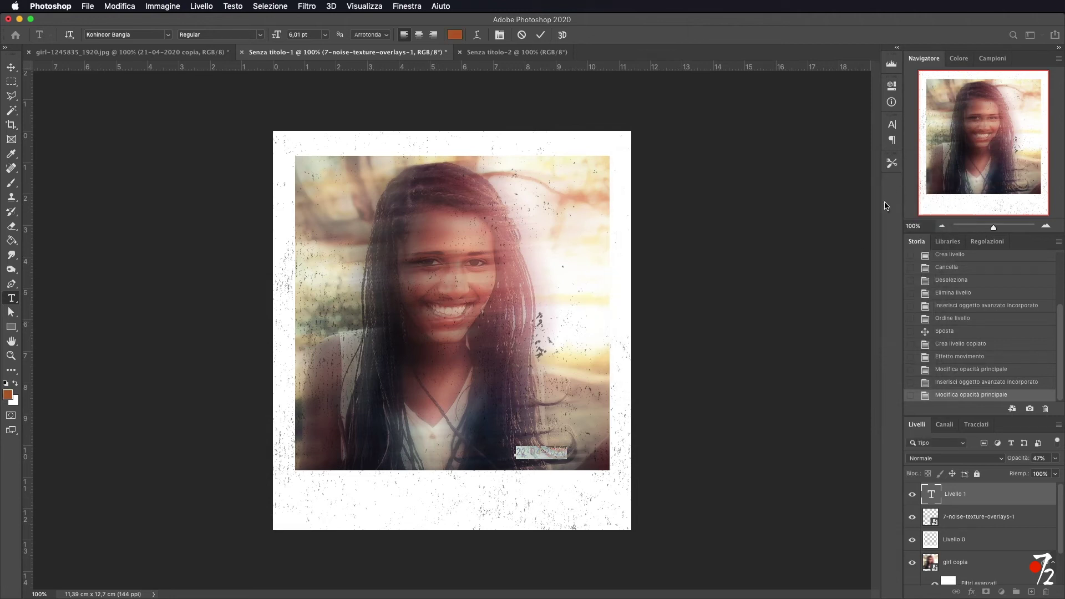
{"action": "left_click", "coordinate": [541, 34]}
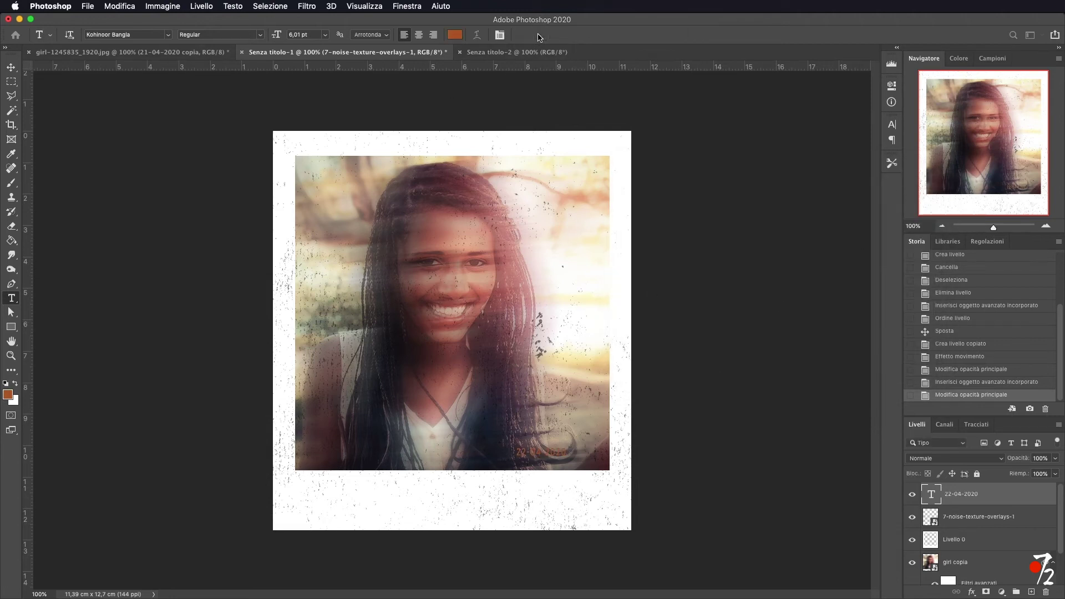
Step: Move the date into the photo's lower-right corner and zoom in on it
{"action": "left_click", "coordinate": [11, 67]}
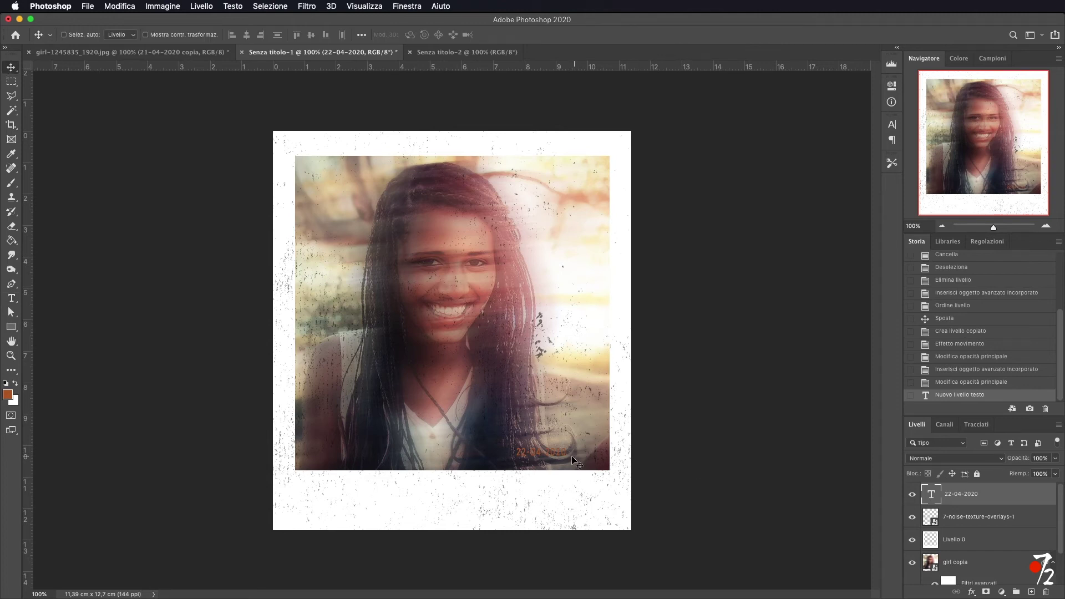
{"action": "left_click_drag", "start_coordinate": [566, 456], "coordinate": [594, 460]}
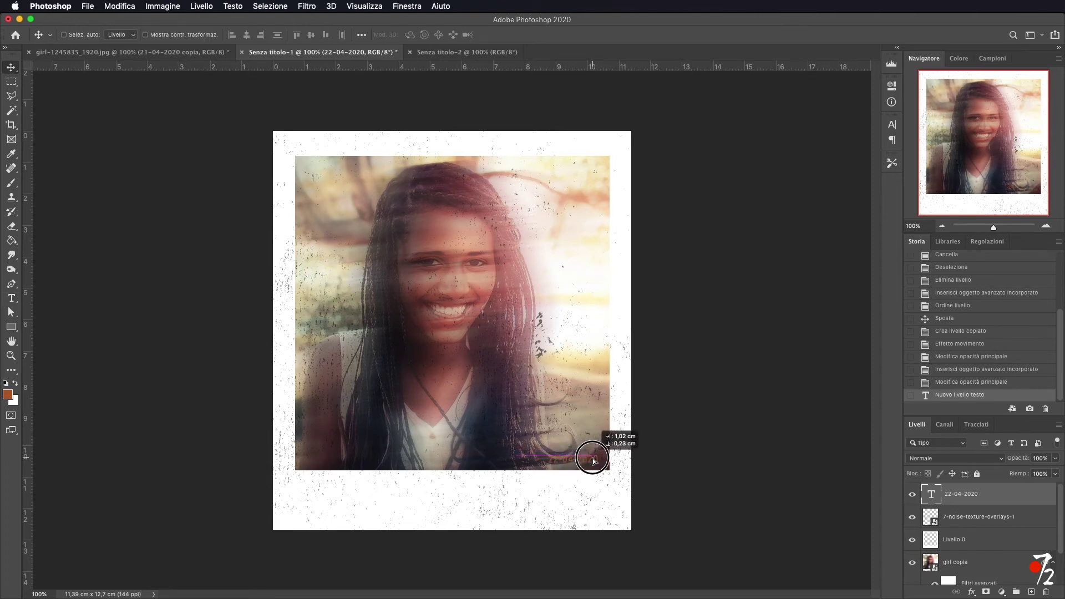
{"action": "left_click_drag", "start_coordinate": [592, 461], "coordinate": [584, 464]}
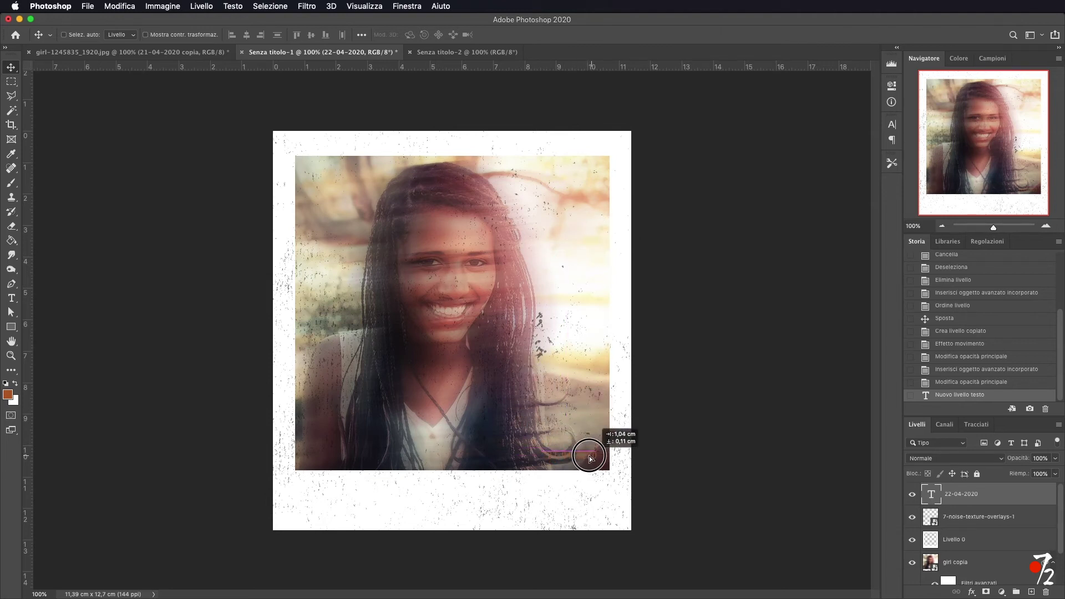
{"action": "left_click_drag", "start_coordinate": [584, 463], "coordinate": [595, 459]}
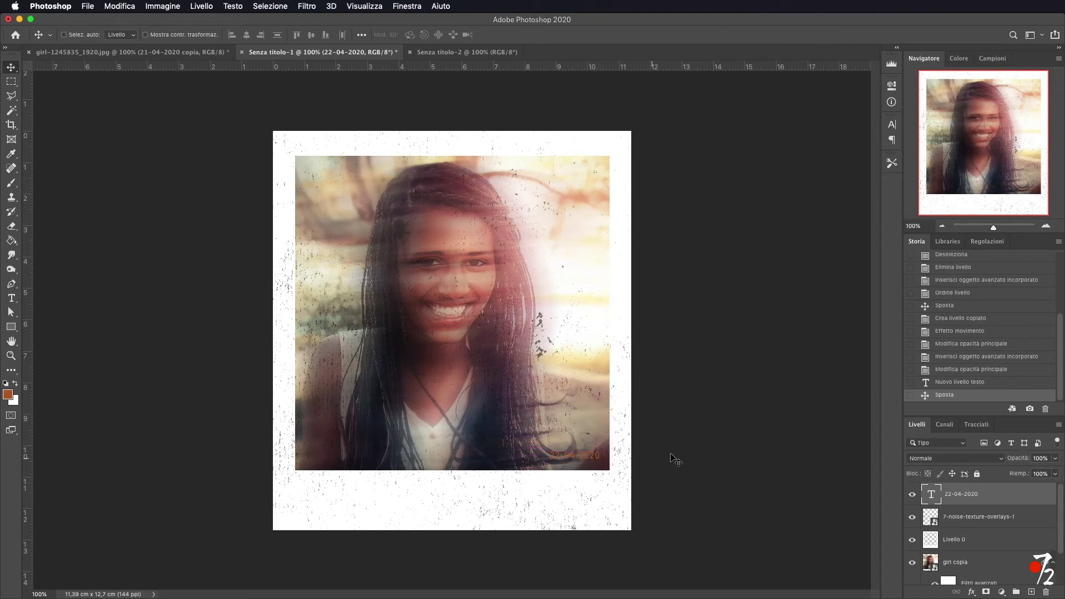
{"action": "left_click", "coordinate": [1046, 226]}
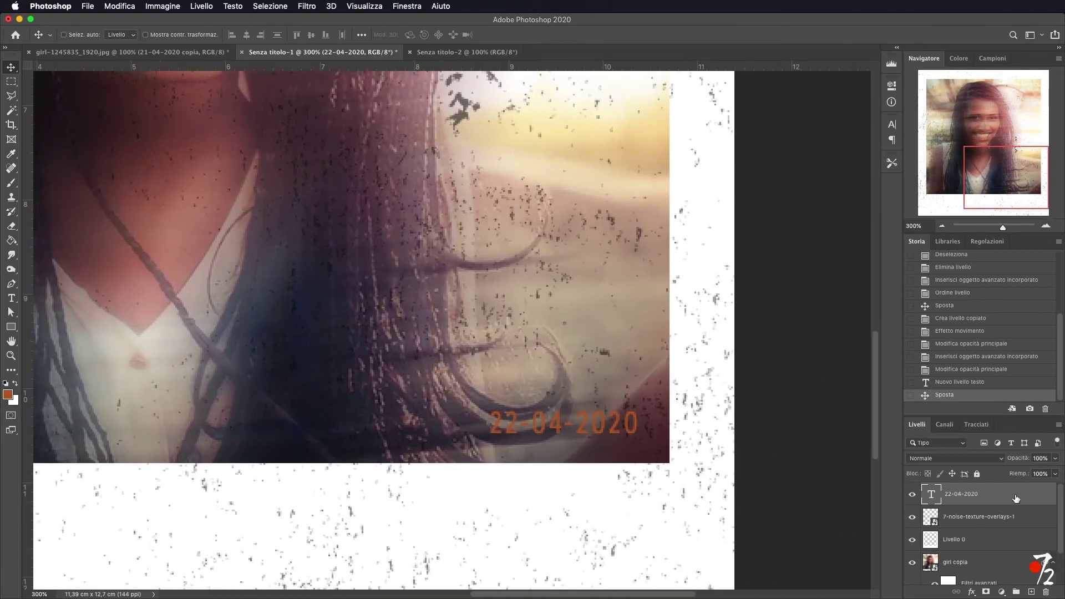
Step: Duplicate the 22-04-2020 text layer and rasterize the copy with Rasterizza testo
{"action": "key", "text": "ctrl+j"}
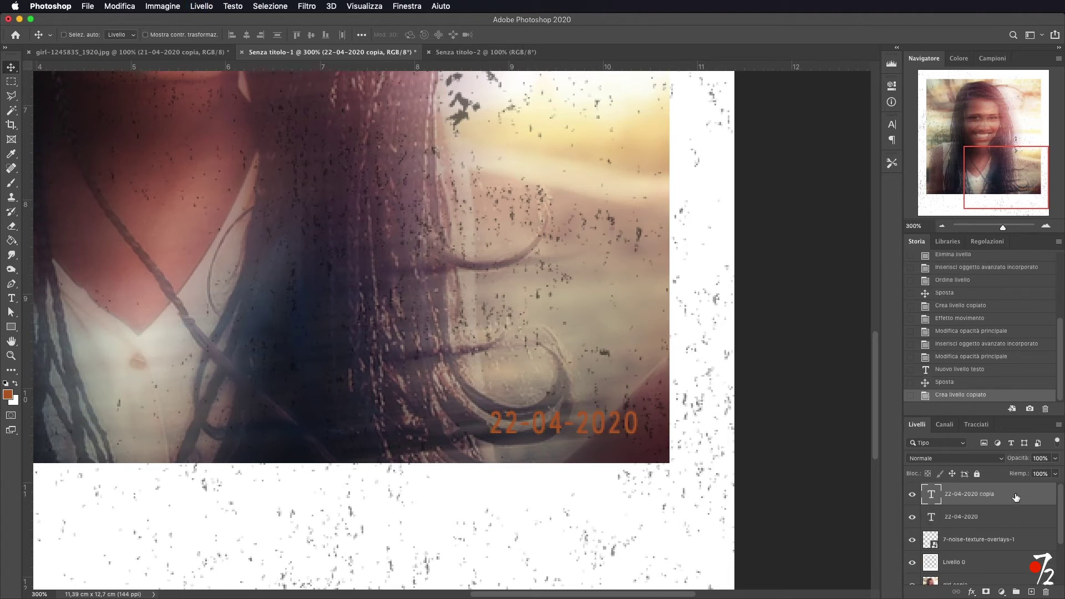
{"action": "right_click", "coordinate": [1020, 499]}
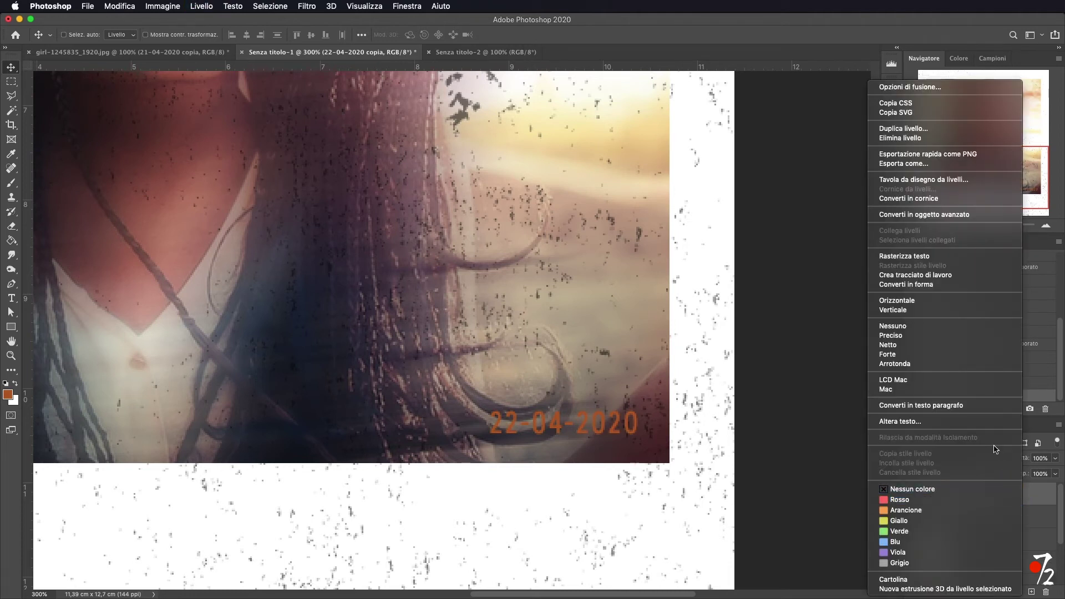
{"action": "left_click", "coordinate": [945, 259]}
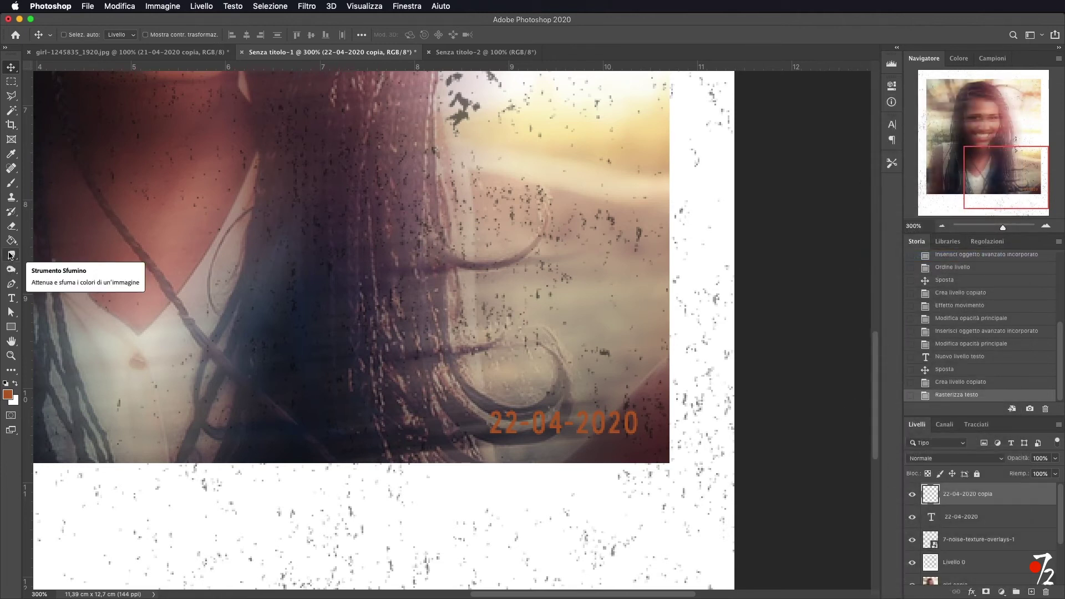
Step: Smudge the orange 22-04-2020 date stamp at 4% strength, then zoom back out to 100%
{"action": "left_click", "coordinate": [11, 255]}
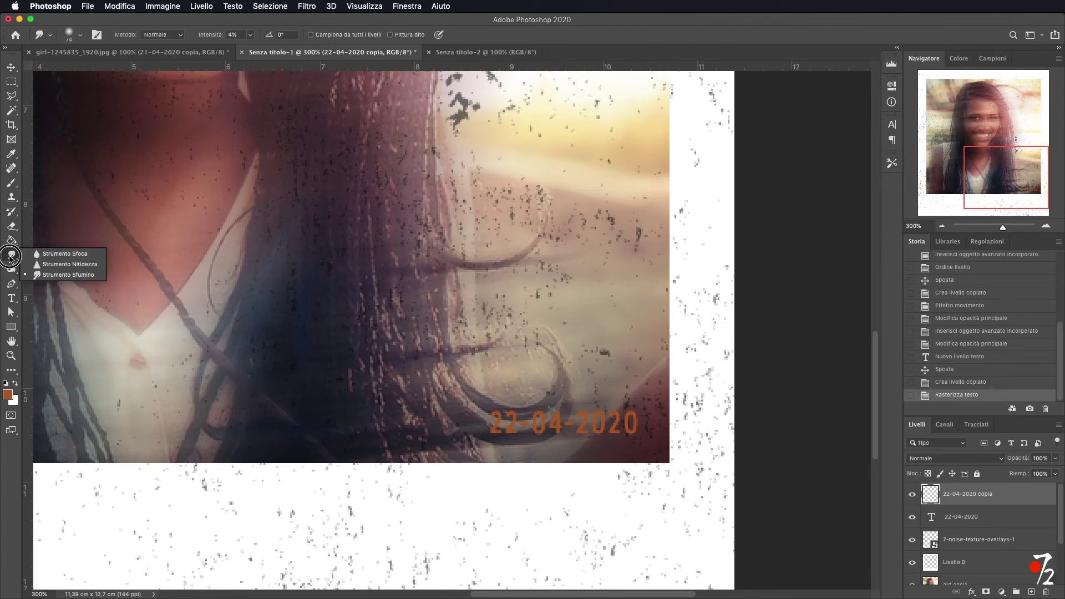
{"action": "left_click", "coordinate": [83, 274]}
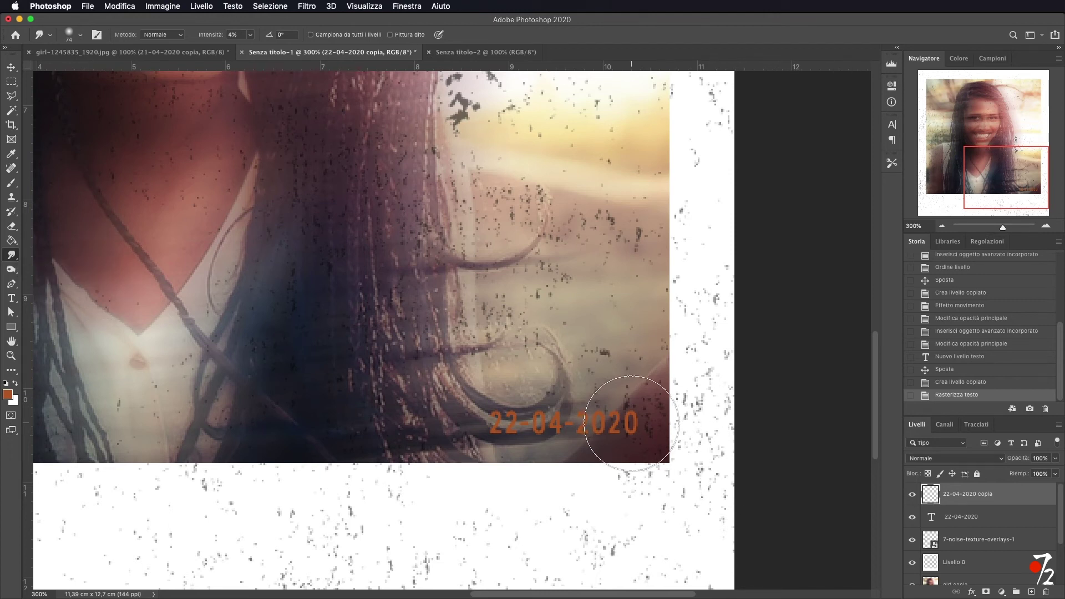
{"action": "left_click", "coordinate": [623, 377]}
{"action": "mouse_move", "coordinate": [622, 426]}
{"action": "left_mouse_down"}
{"action": "mouse_move", "coordinate": [582, 410]}
{"action": "mouse_move", "coordinate": [468, 405]}
{"action": "mouse_move", "coordinate": [518, 421]}
{"action": "mouse_move", "coordinate": [542, 447]}
{"action": "mouse_move", "coordinate": [578, 427]}
{"action": "mouse_move", "coordinate": [614, 447]}
{"action": "mouse_move", "coordinate": [686, 427]}
{"action": "mouse_move", "coordinate": [638, 388]}
{"action": "mouse_move", "coordinate": [542, 411]}
{"action": "mouse_move", "coordinate": [548, 425]}
{"action": "mouse_move", "coordinate": [494, 369]}
{"action": "left_mouse_up"}
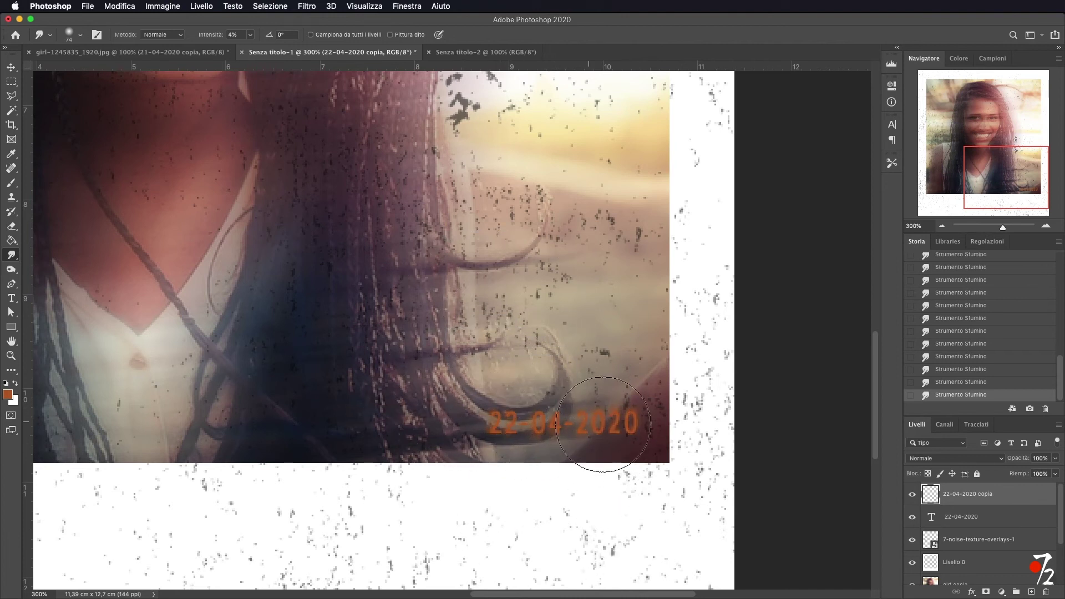
{"action": "left_click", "coordinate": [943, 226]}
{"action": "left_click", "coordinate": [943, 226]}
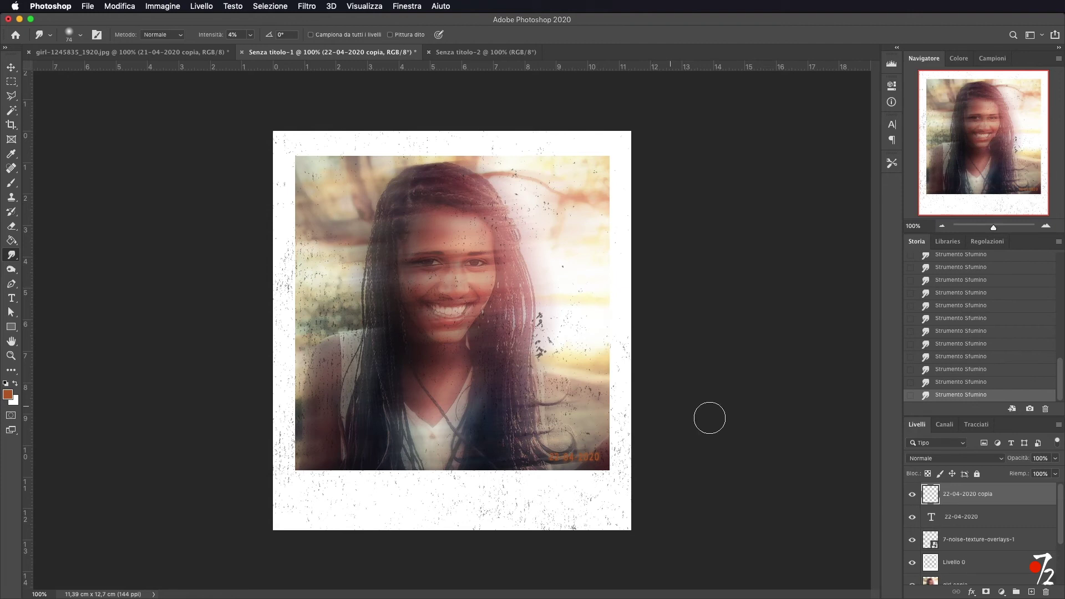
Step: Add a Hue/Saturation adjustment above 'girl copia' with saturation -55 and hue -14
{"action": "scroll", "coordinate": [1015, 540], "scroll_direction": "down", "scroll_amount": 2}
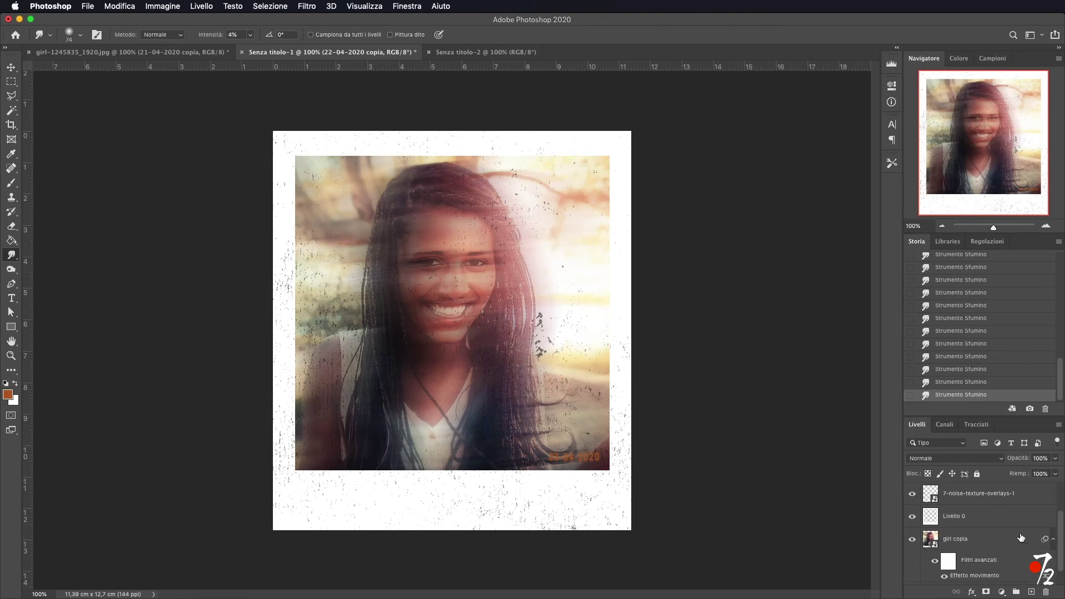
{"action": "left_click", "coordinate": [977, 543]}
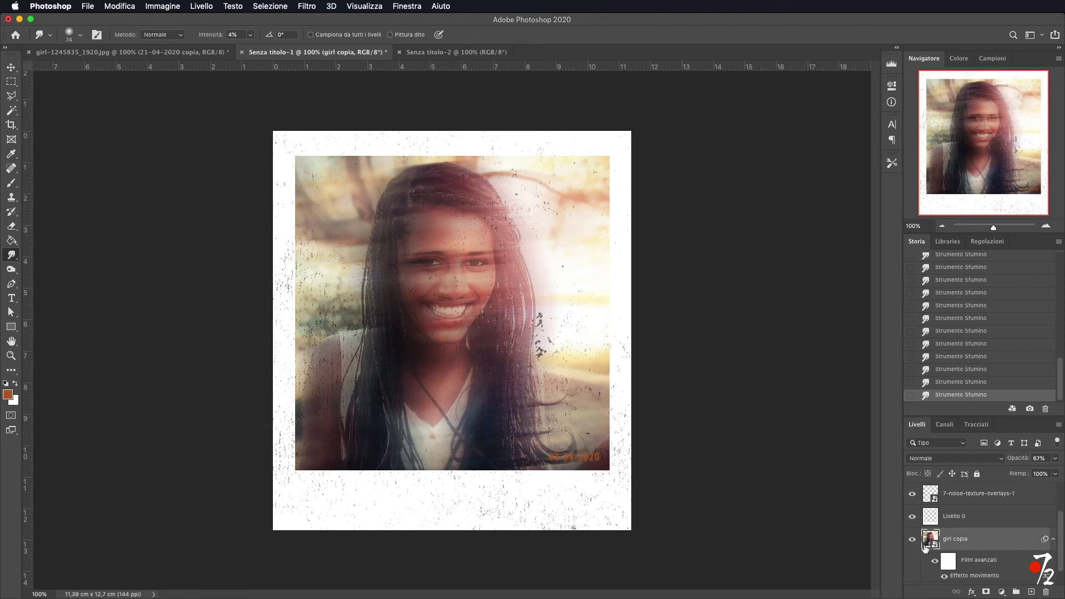
{"action": "scroll", "coordinate": [943, 555], "scroll_direction": "down", "scroll_amount": 1}
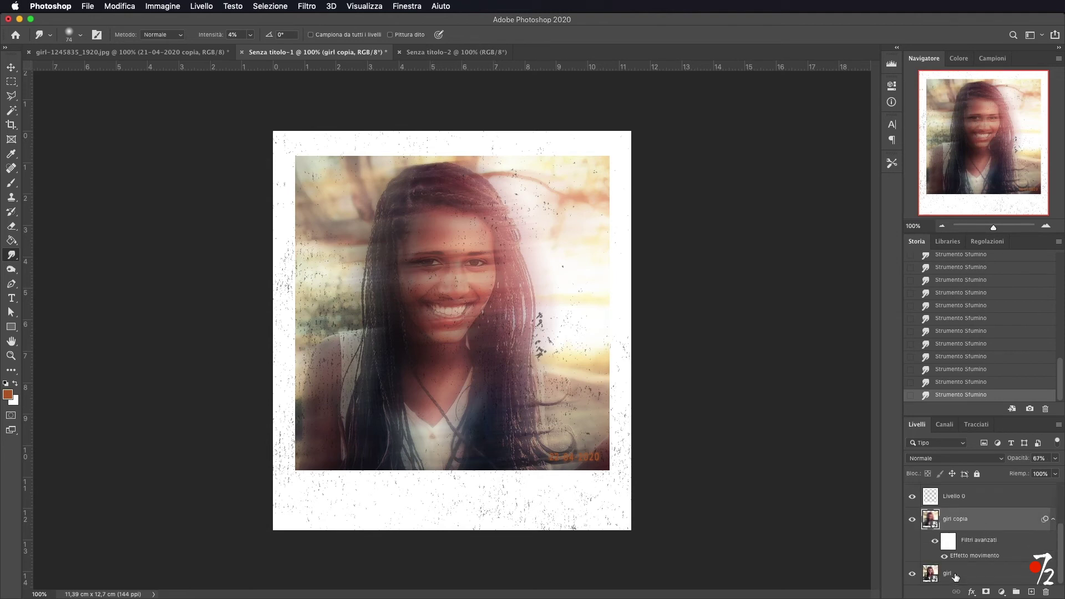
{"action": "left_click", "coordinate": [1002, 593]}
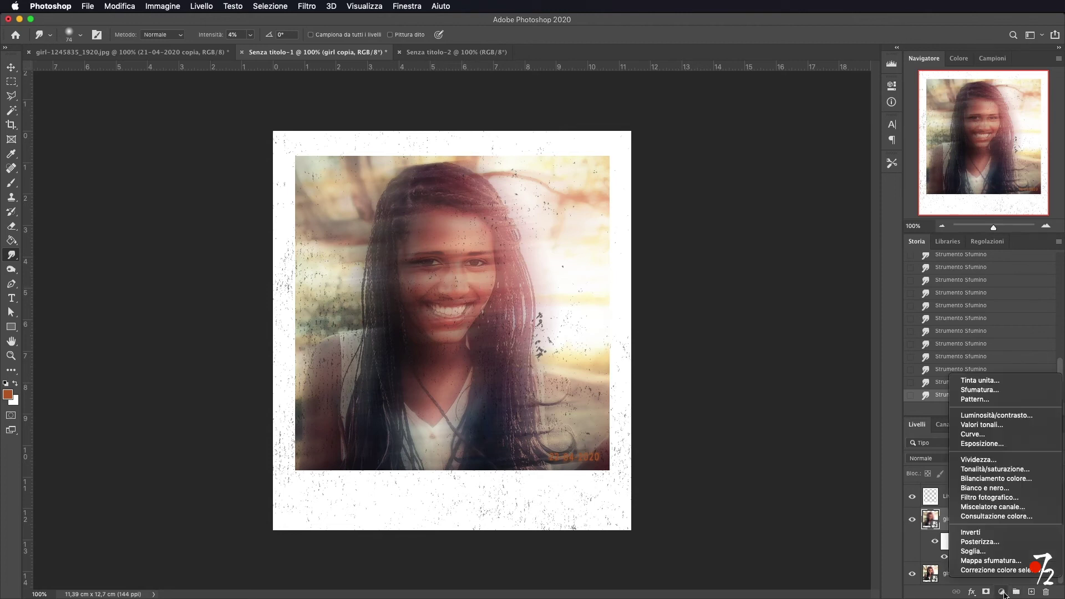
{"action": "left_click", "coordinate": [994, 469]}
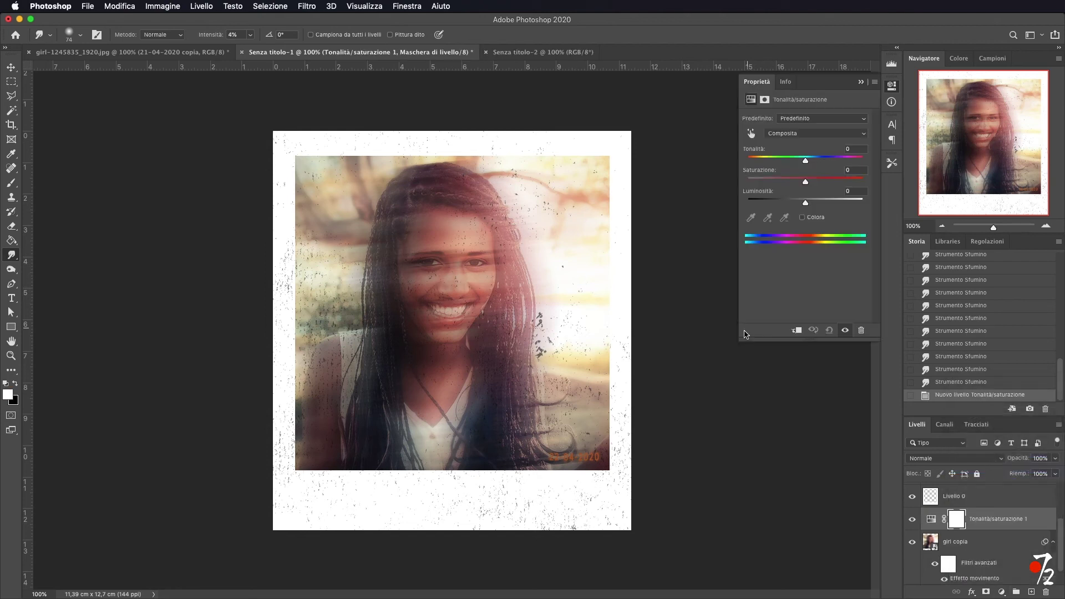
{"action": "left_click_drag", "start_coordinate": [805, 184], "coordinate": [772, 182]}
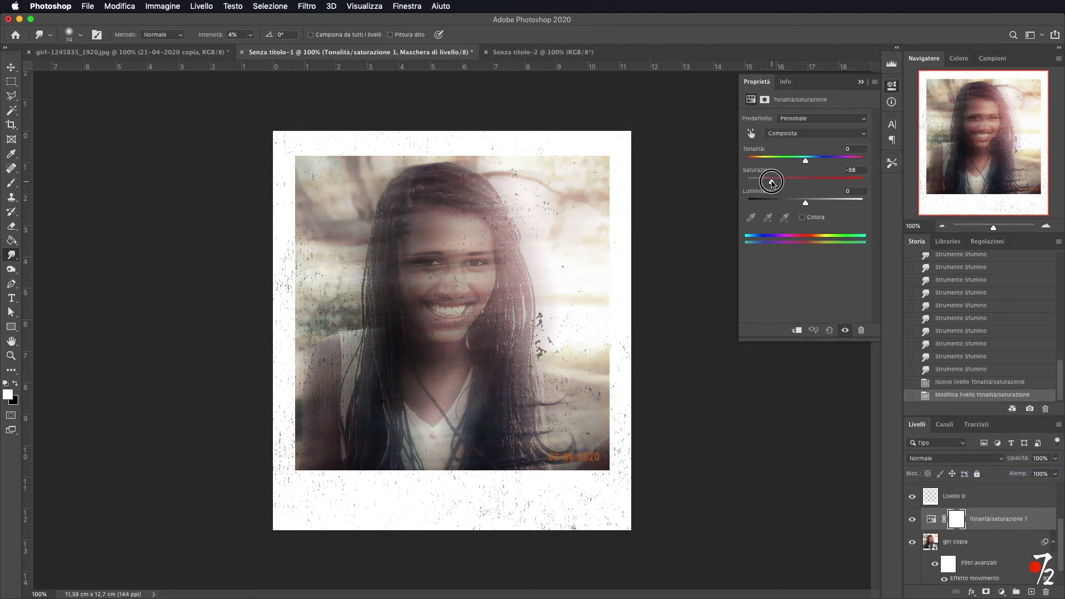
{"action": "left_click_drag", "start_coordinate": [771, 183], "coordinate": [774, 183]}
{"action": "left_click_drag", "start_coordinate": [806, 162], "coordinate": [797, 161]}
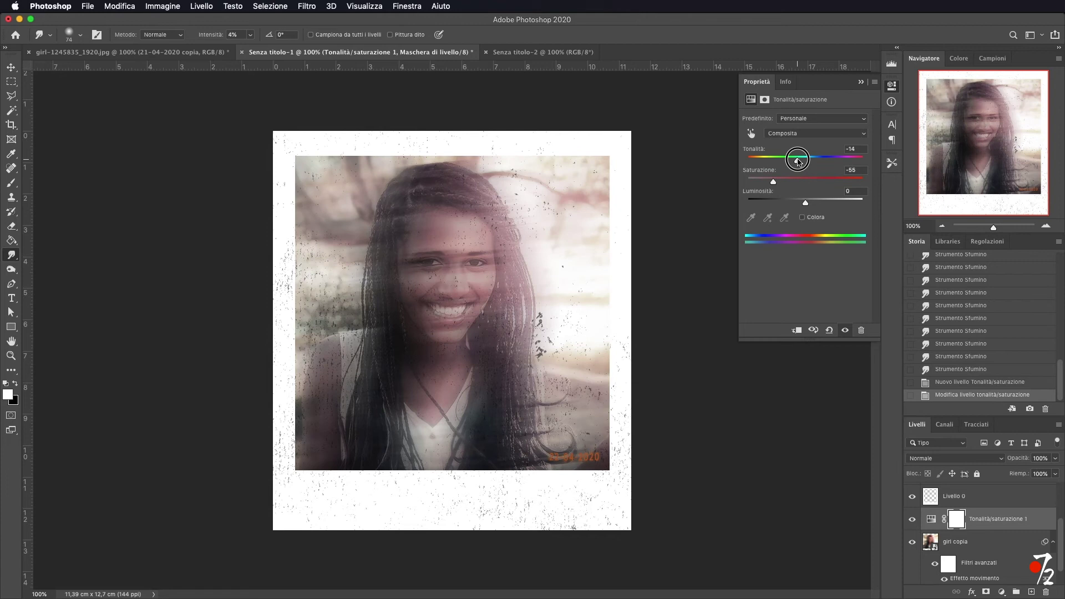
{"action": "left_click", "coordinate": [1054, 449]}
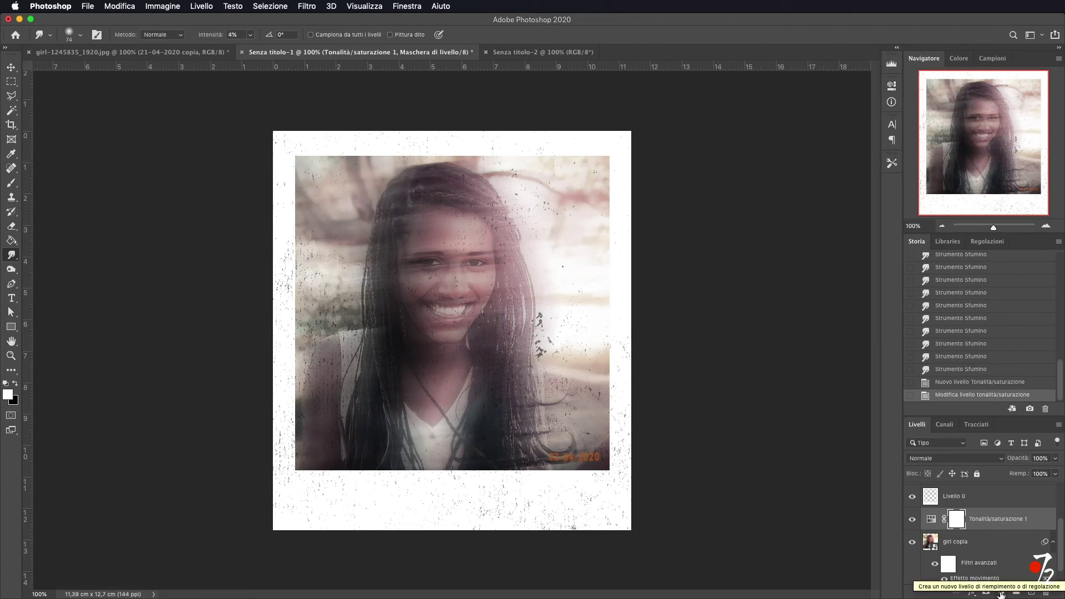
Step: Add a Color Lookup adjustment layer using the 2Strip.look 3DLUT file
{"action": "left_click", "coordinate": [1001, 593]}
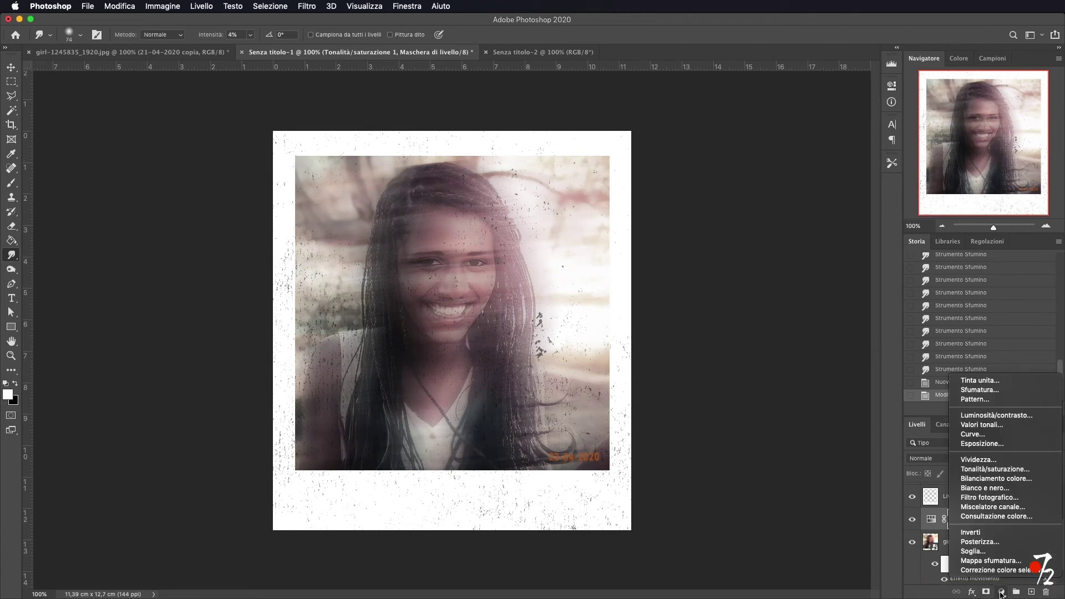
{"action": "left_click", "coordinate": [1010, 516]}
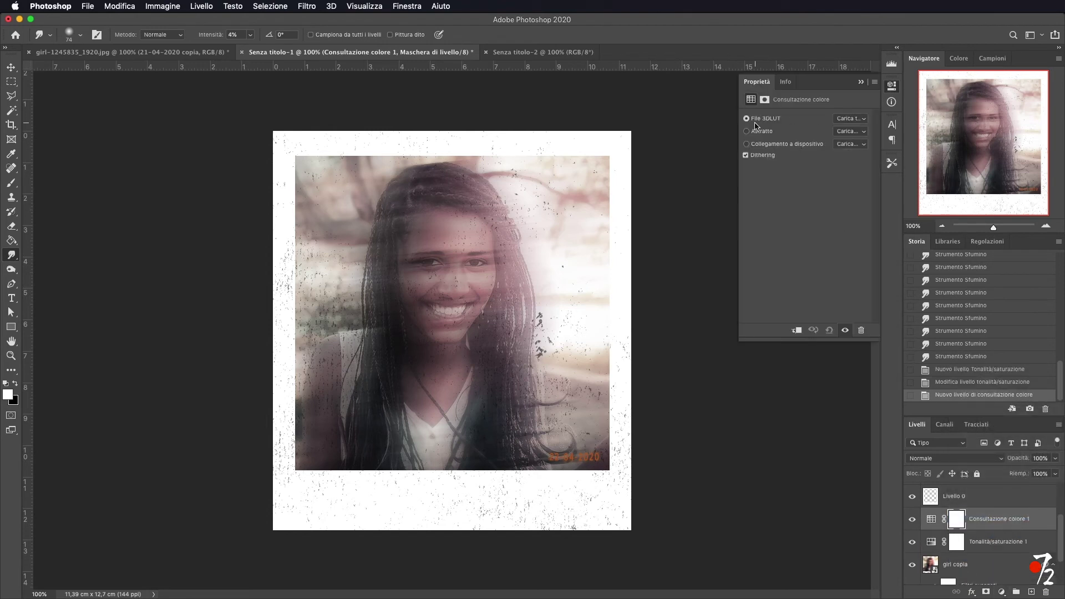
{"action": "left_click", "coordinate": [864, 121]}
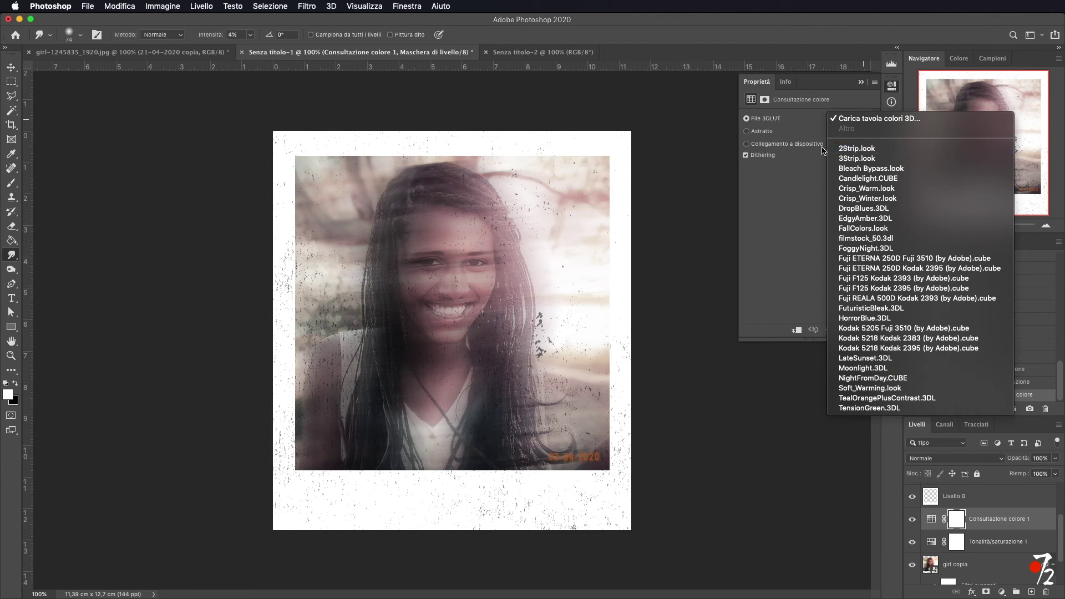
{"action": "left_click", "coordinate": [865, 151]}
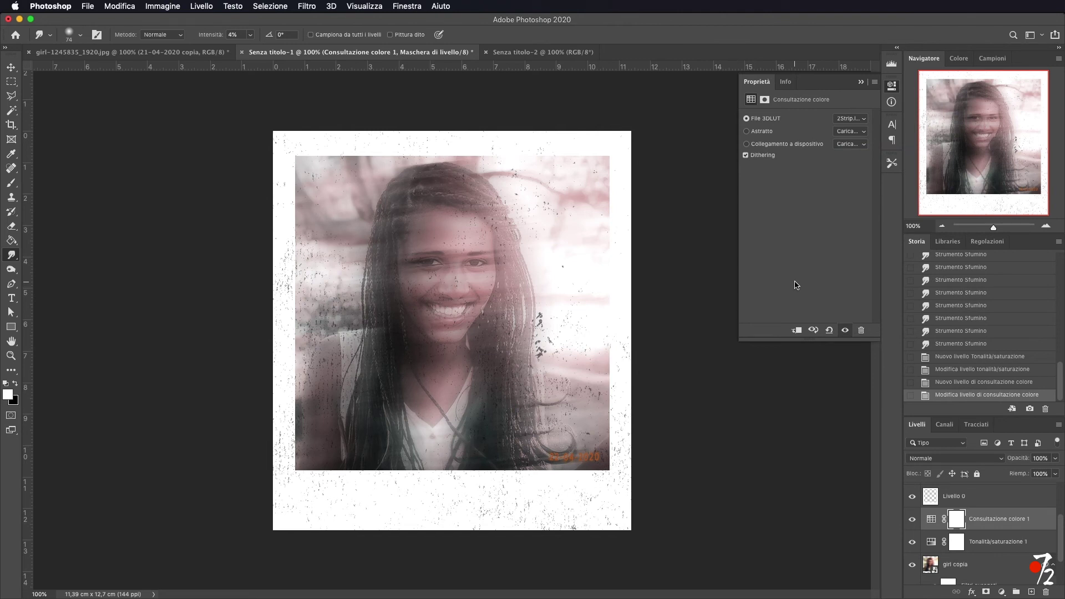
{"action": "left_click", "coordinate": [861, 82]}
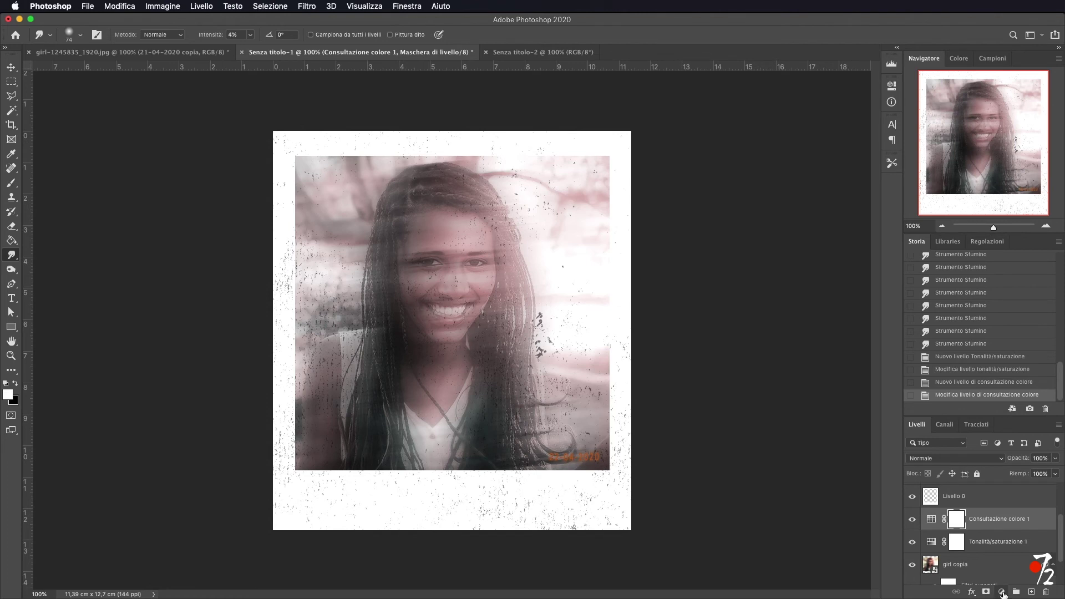
{"action": "left_click", "coordinate": [1002, 592]}
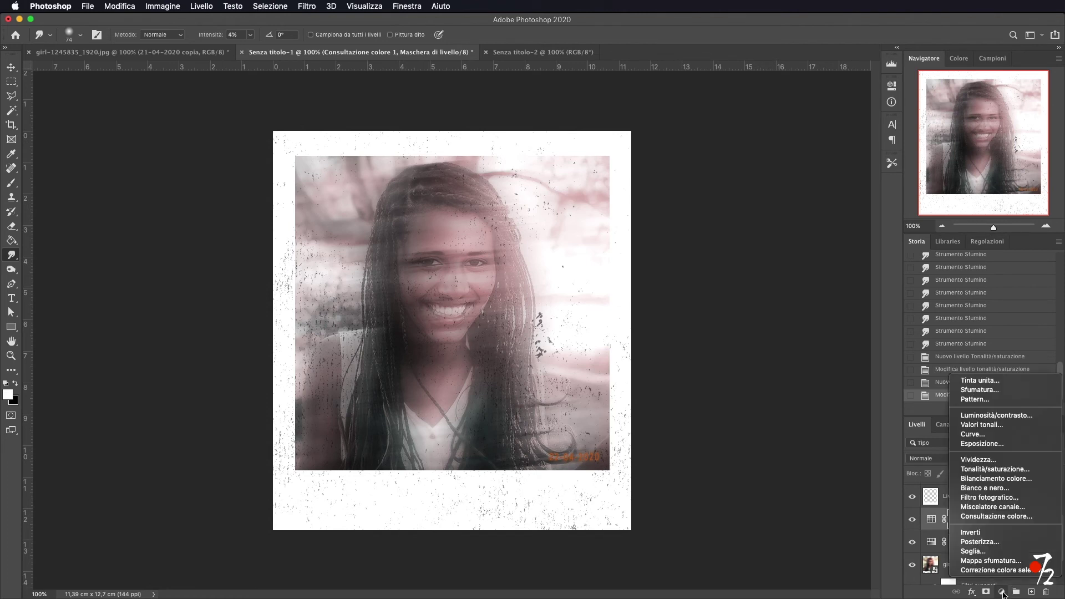
Step: Add a Photo Filter adjustment with a solid orange colour at about 21% density
{"action": "left_click", "coordinate": [991, 498]}
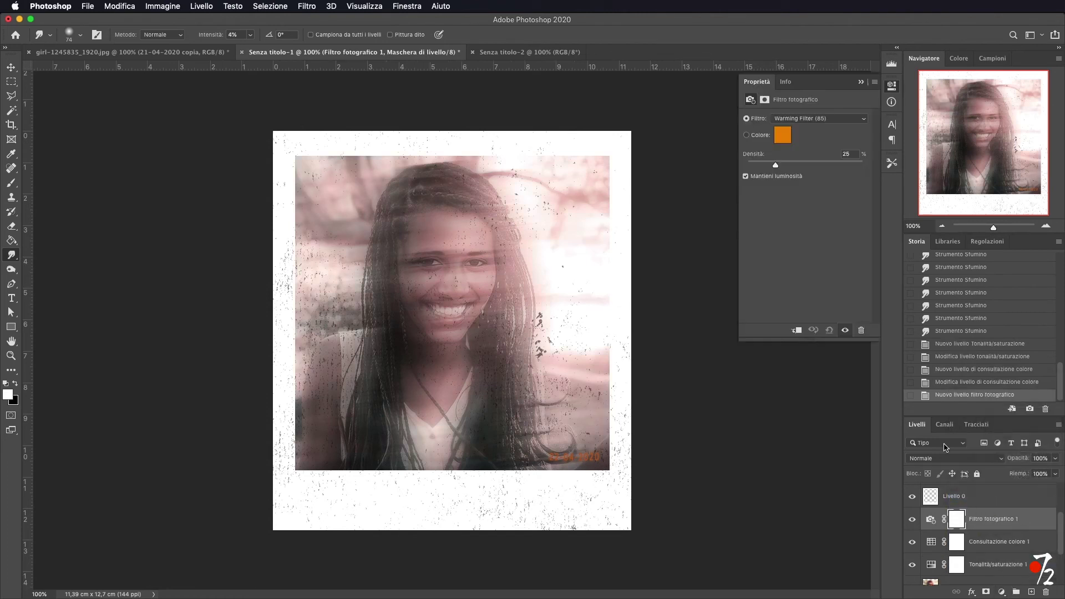
{"action": "left_click", "coordinate": [747, 135]}
{"action": "left_click_drag", "start_coordinate": [776, 165], "coordinate": [772, 165]}
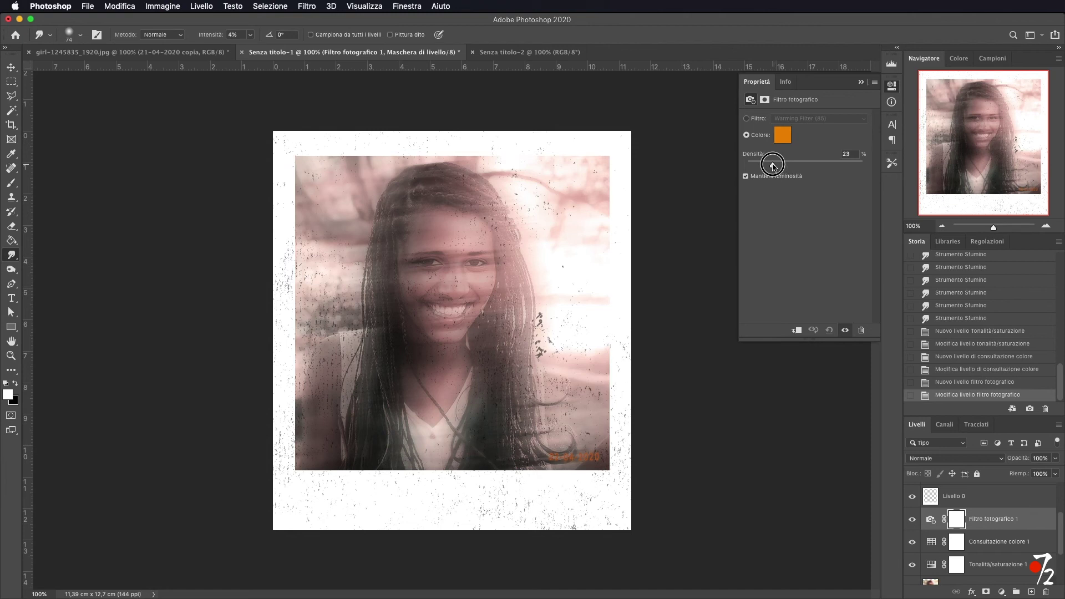
{"action": "left_click_drag", "start_coordinate": [772, 166], "coordinate": [770, 165]}
{"action": "left_click", "coordinate": [860, 82]}
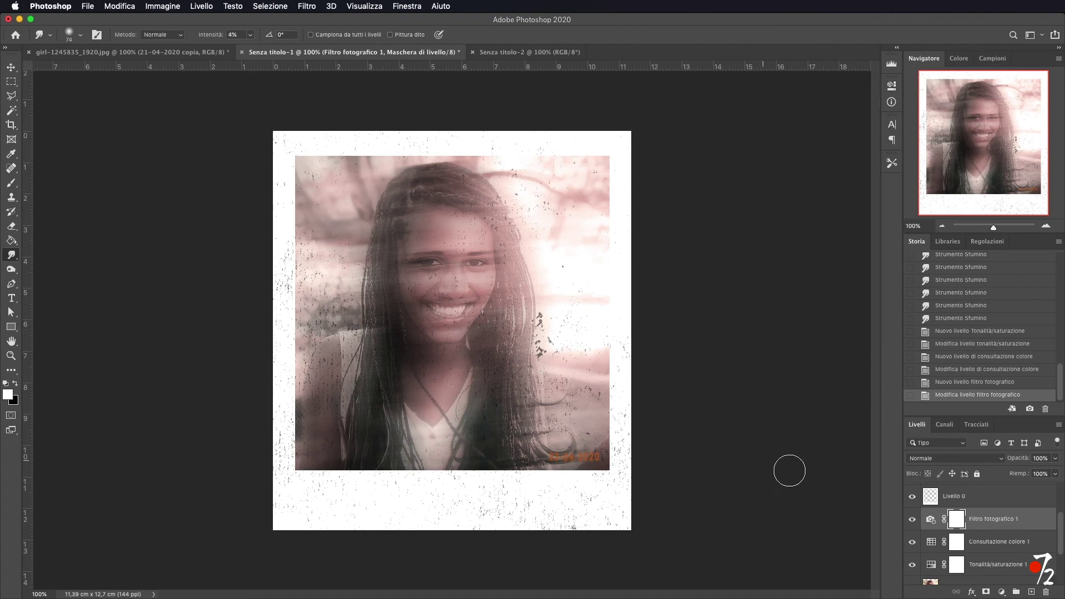
{"action": "scroll", "coordinate": [981, 526], "scroll_direction": "up", "scroll_amount": 3}
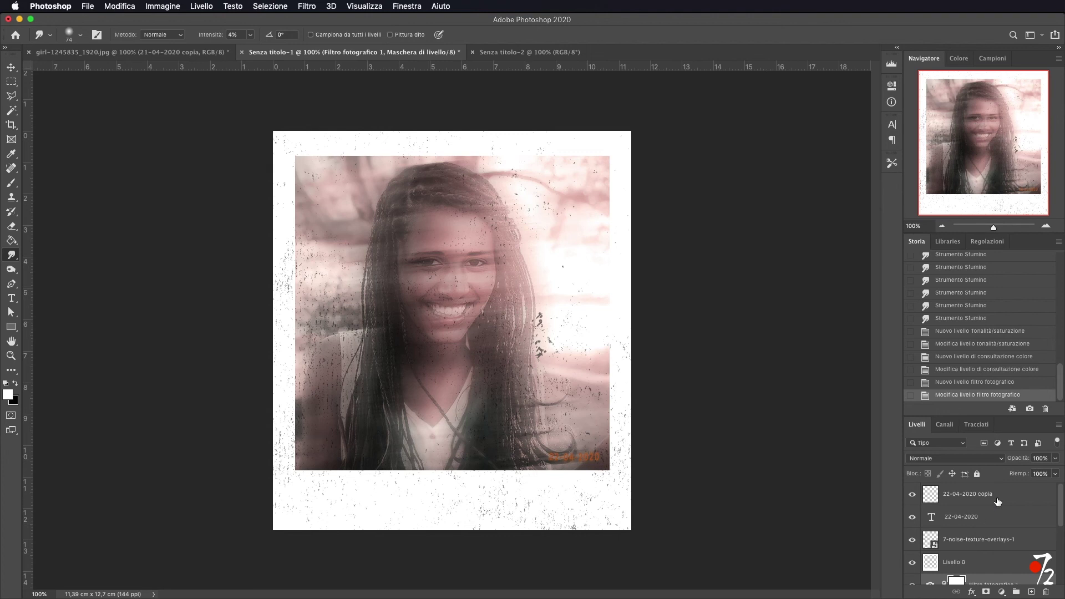
Step: Create Livello 1 above '22-04-2020 copia' and set the foreground to a face-sampled pink
{"action": "left_click", "coordinate": [1014, 496]}
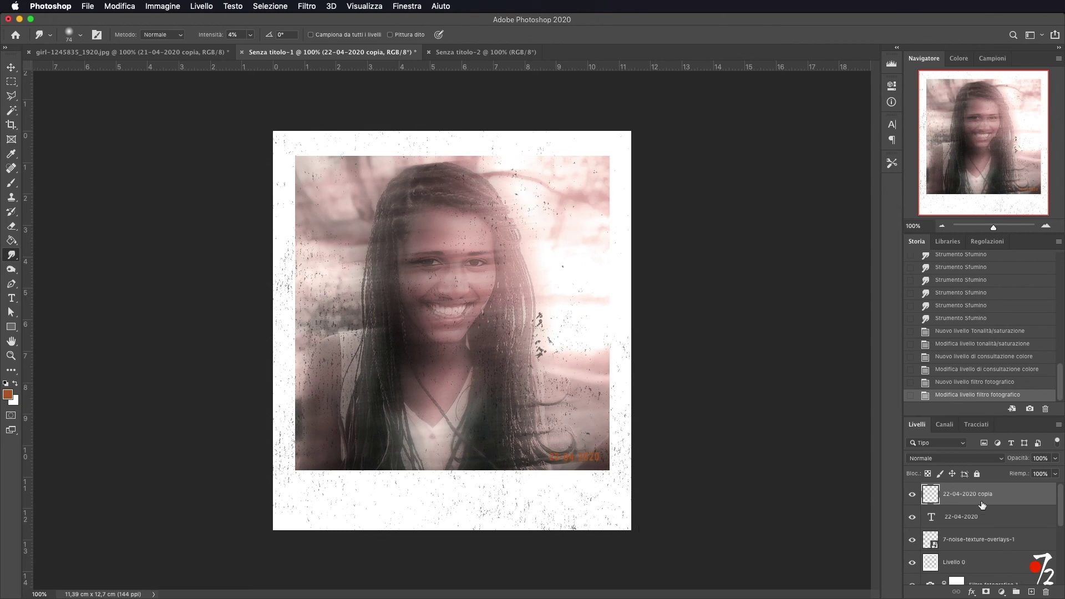
{"action": "left_click", "coordinate": [1031, 592]}
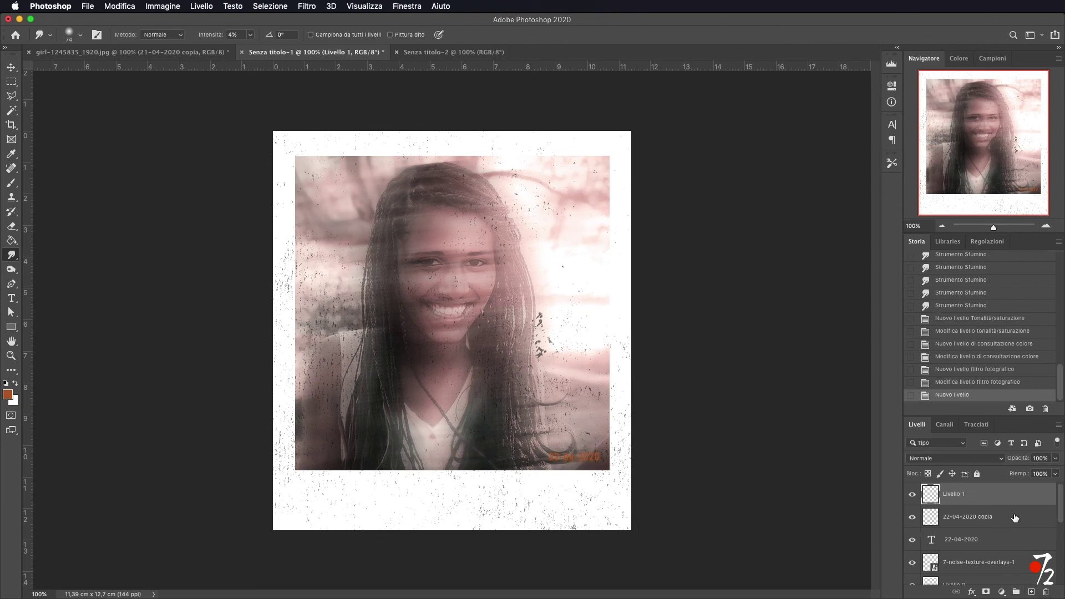
{"action": "left_click", "coordinate": [8, 394]}
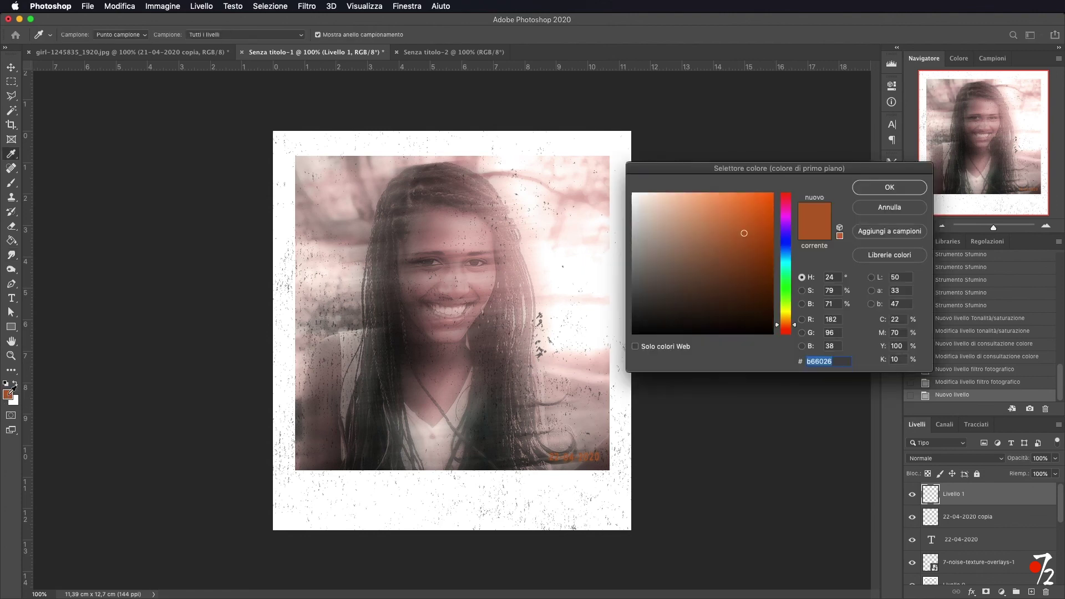
{"action": "left_click", "coordinate": [492, 284]}
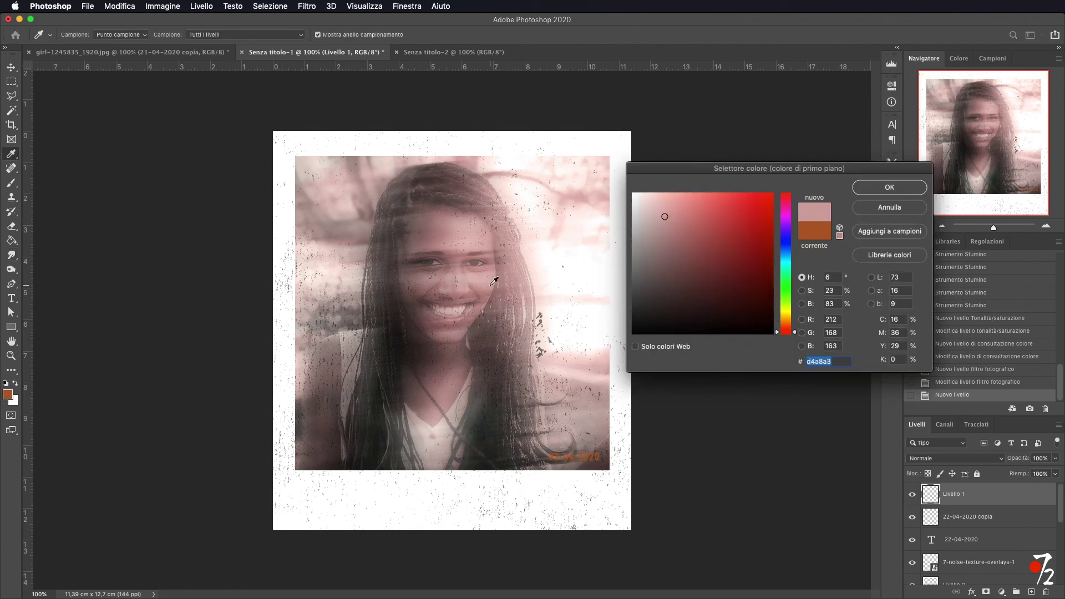
{"action": "left_click", "coordinate": [486, 289]}
{"action": "left_click", "coordinate": [889, 187]}
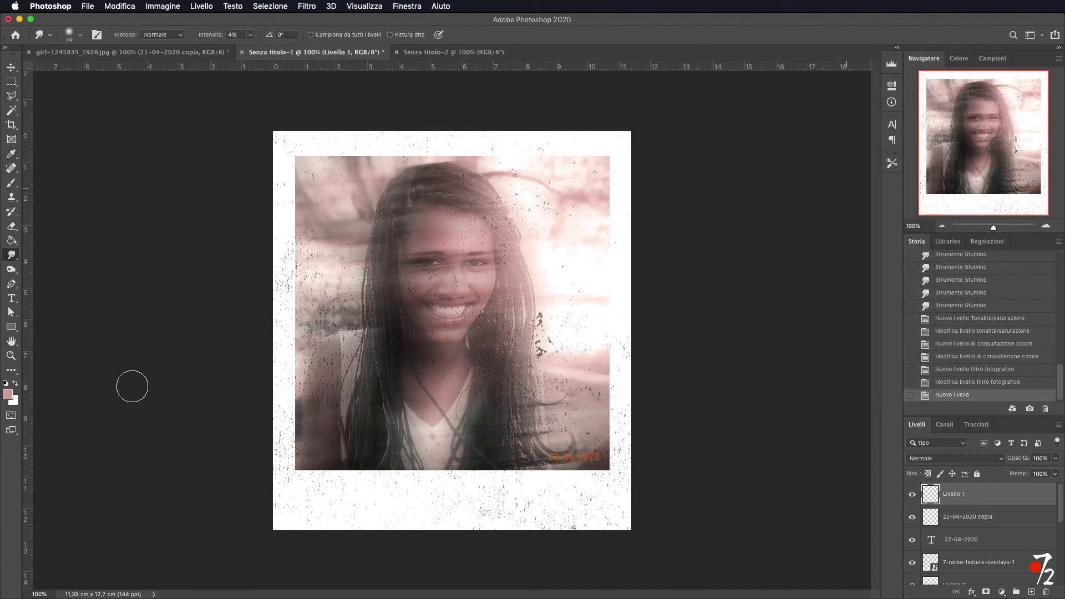
Step: Brush faint pink at 4% opacity along the bottom, right, top and left borders on Livello 1
{"action": "left_click", "coordinate": [11, 183]}
{"action": "left_click", "coordinate": [258, 34]}
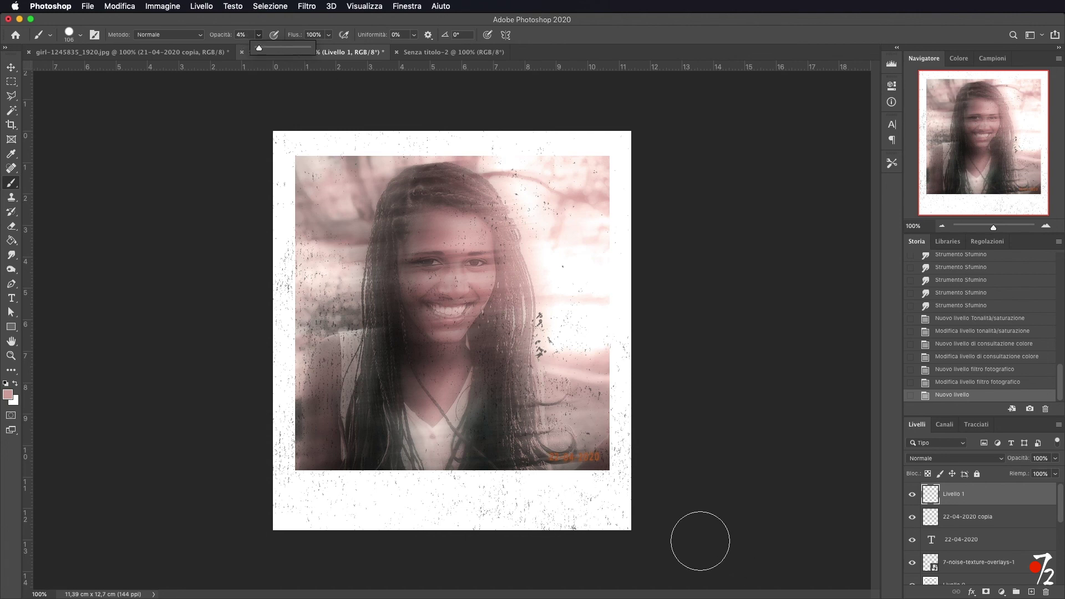
{"action": "left_click", "coordinate": [645, 527]}
{"action": "mouse_move", "coordinate": [737, 527]}
{"action": "left_mouse_down"}
{"action": "mouse_move", "coordinate": [556, 521]}
{"action": "mouse_move", "coordinate": [498, 562]}
{"action": "mouse_move", "coordinate": [573, 537]}
{"action": "left_mouse_up"}
{"action": "mouse_move", "coordinate": [509, 513]}
{"action": "left_mouse_down"}
{"action": "mouse_move", "coordinate": [644, 513]}
{"action": "mouse_move", "coordinate": [619, 506]}
{"action": "mouse_move", "coordinate": [526, 563]}
{"action": "left_mouse_up"}
{"action": "left_click", "coordinate": [642, 511]}
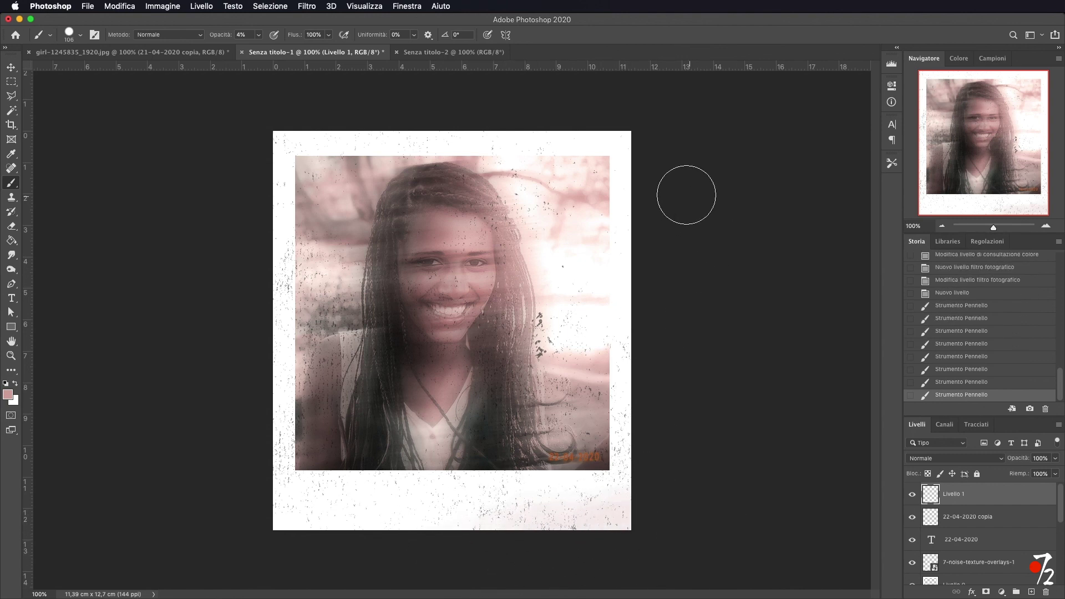
{"action": "left_click_drag", "start_coordinate": [649, 184], "coordinate": [644, 421]}
{"action": "left_click_drag", "start_coordinate": [348, 113], "coordinate": [542, 115]}
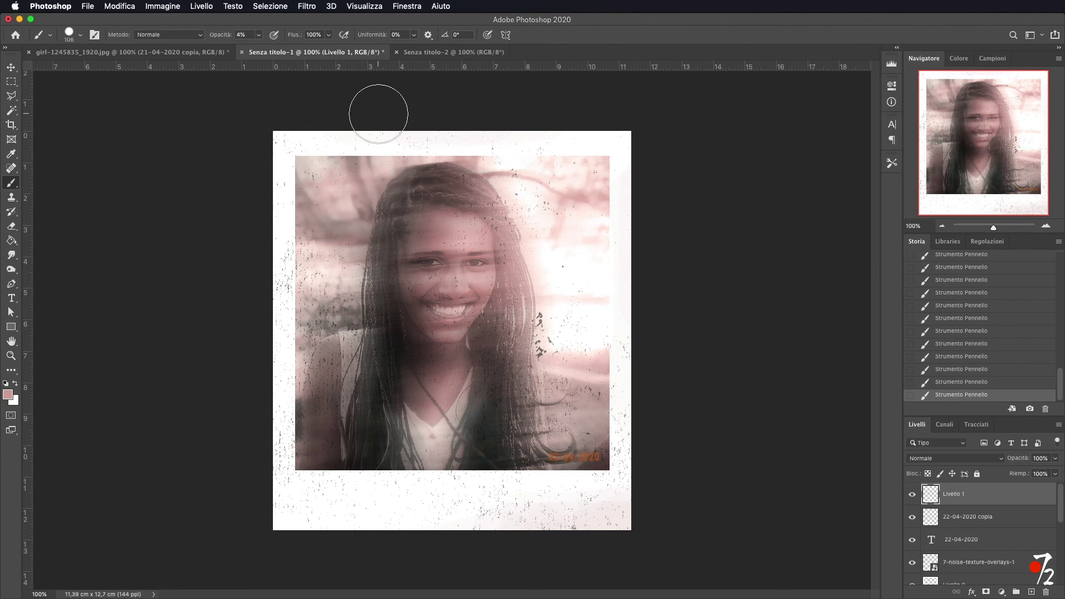
{"action": "left_click_drag", "start_coordinate": [267, 488], "coordinate": [237, 493]}
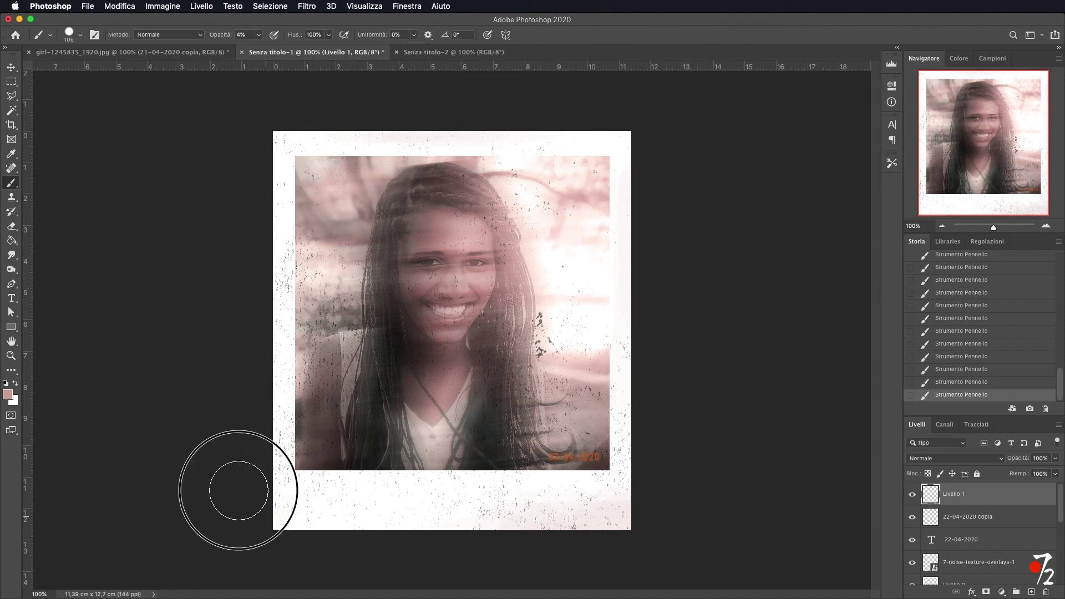